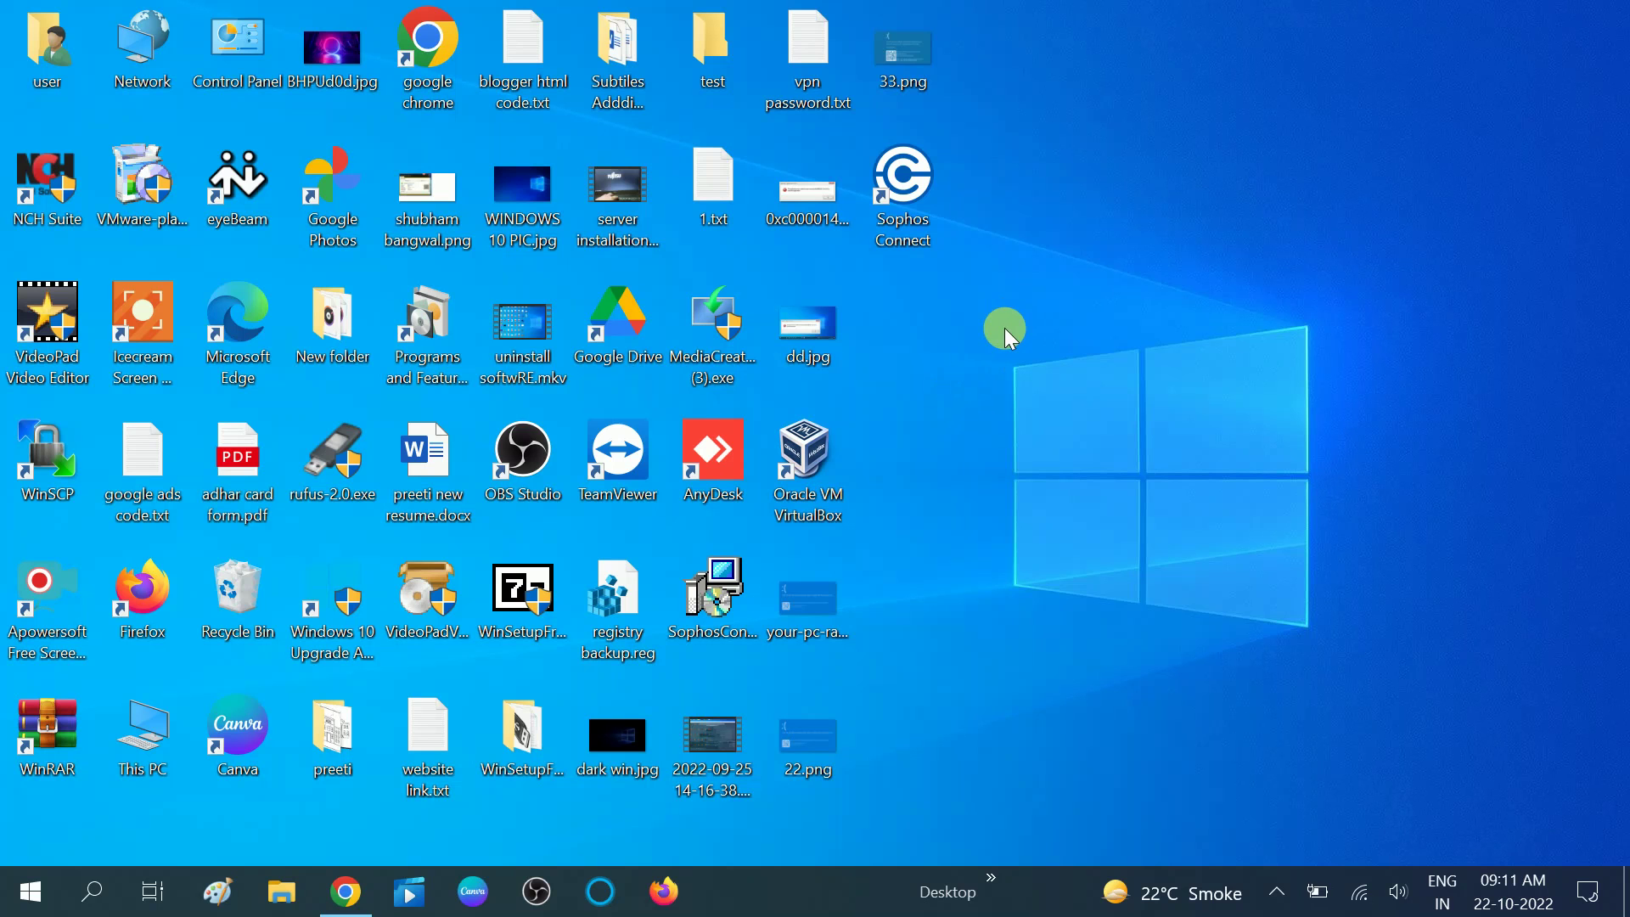
Step: Search Windows for 'group' and launch the Edit group policy result
click(96, 897)
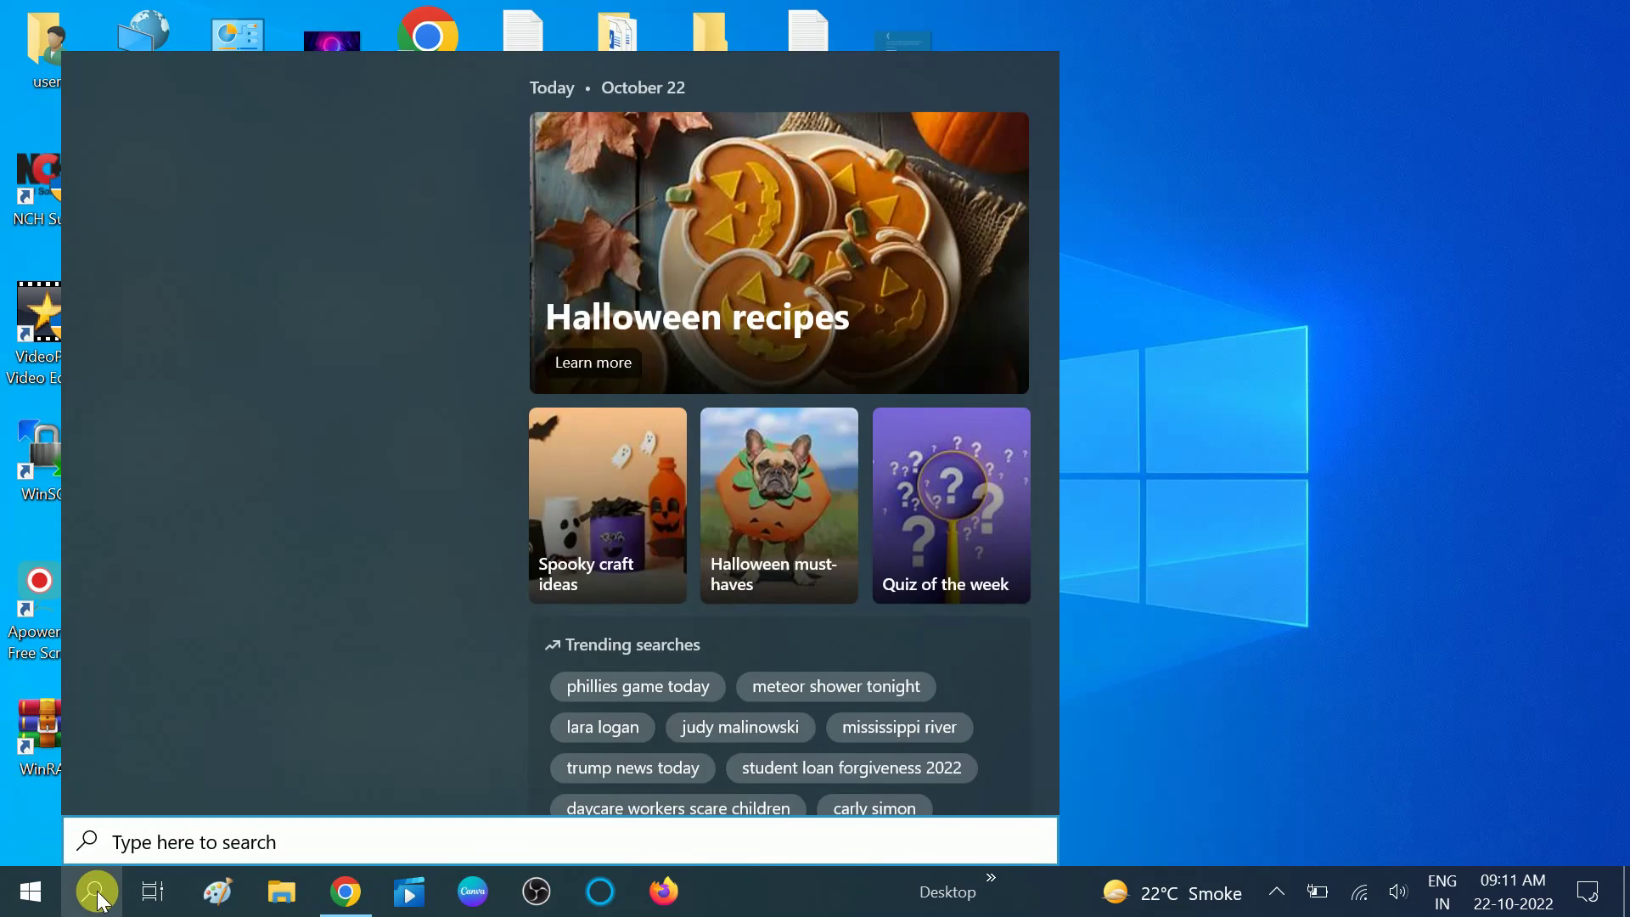
text(gro)
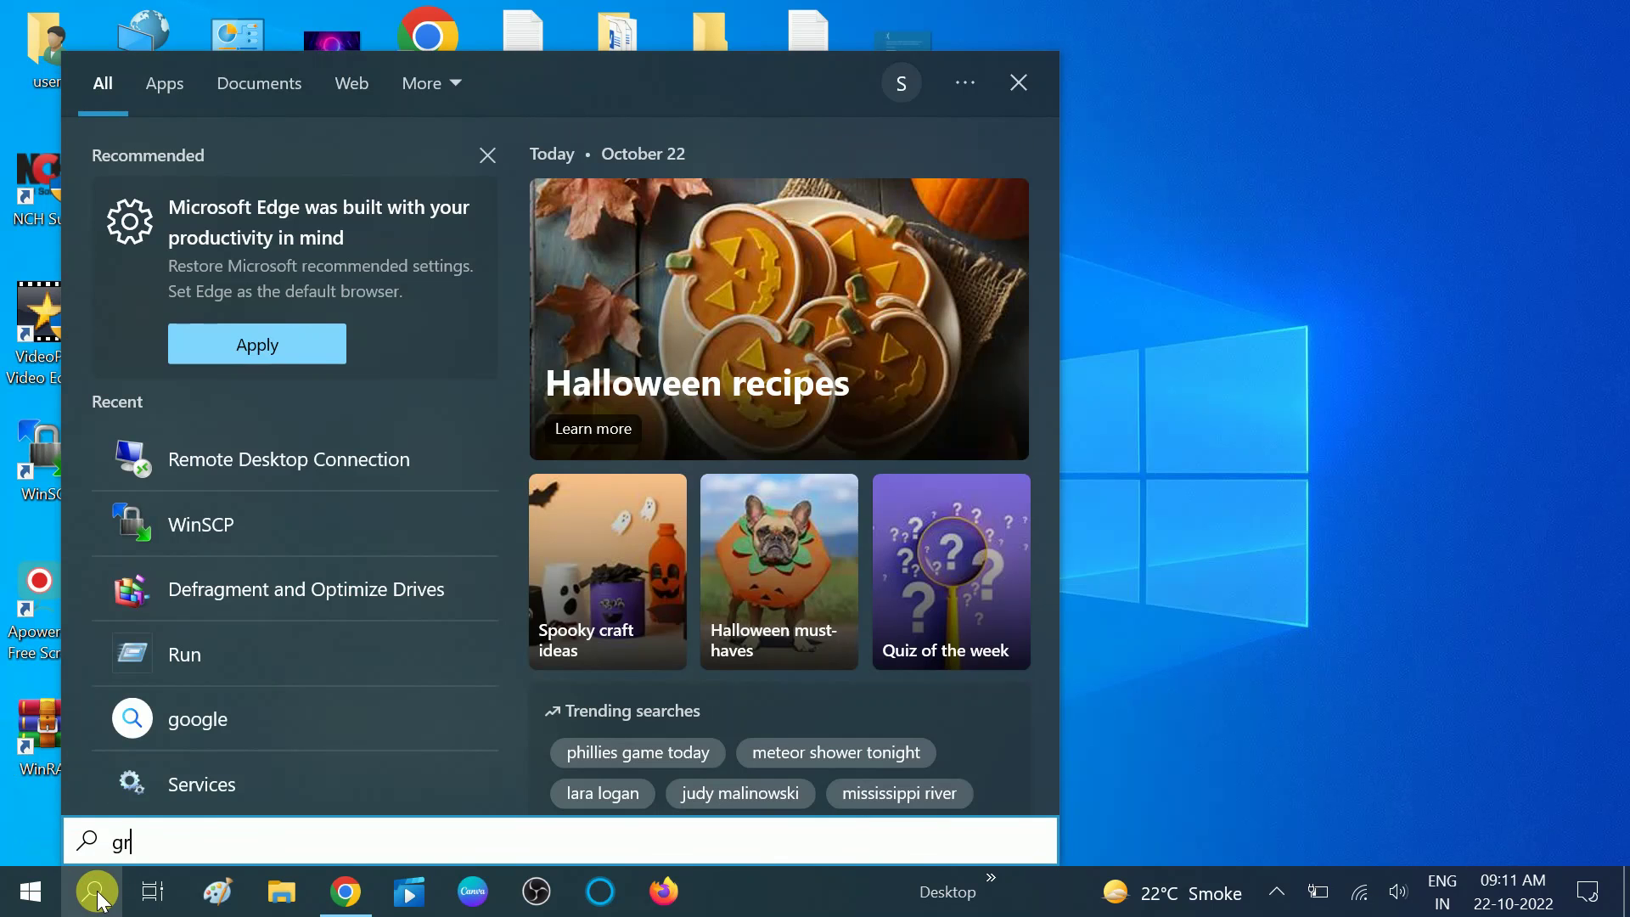
text(up)
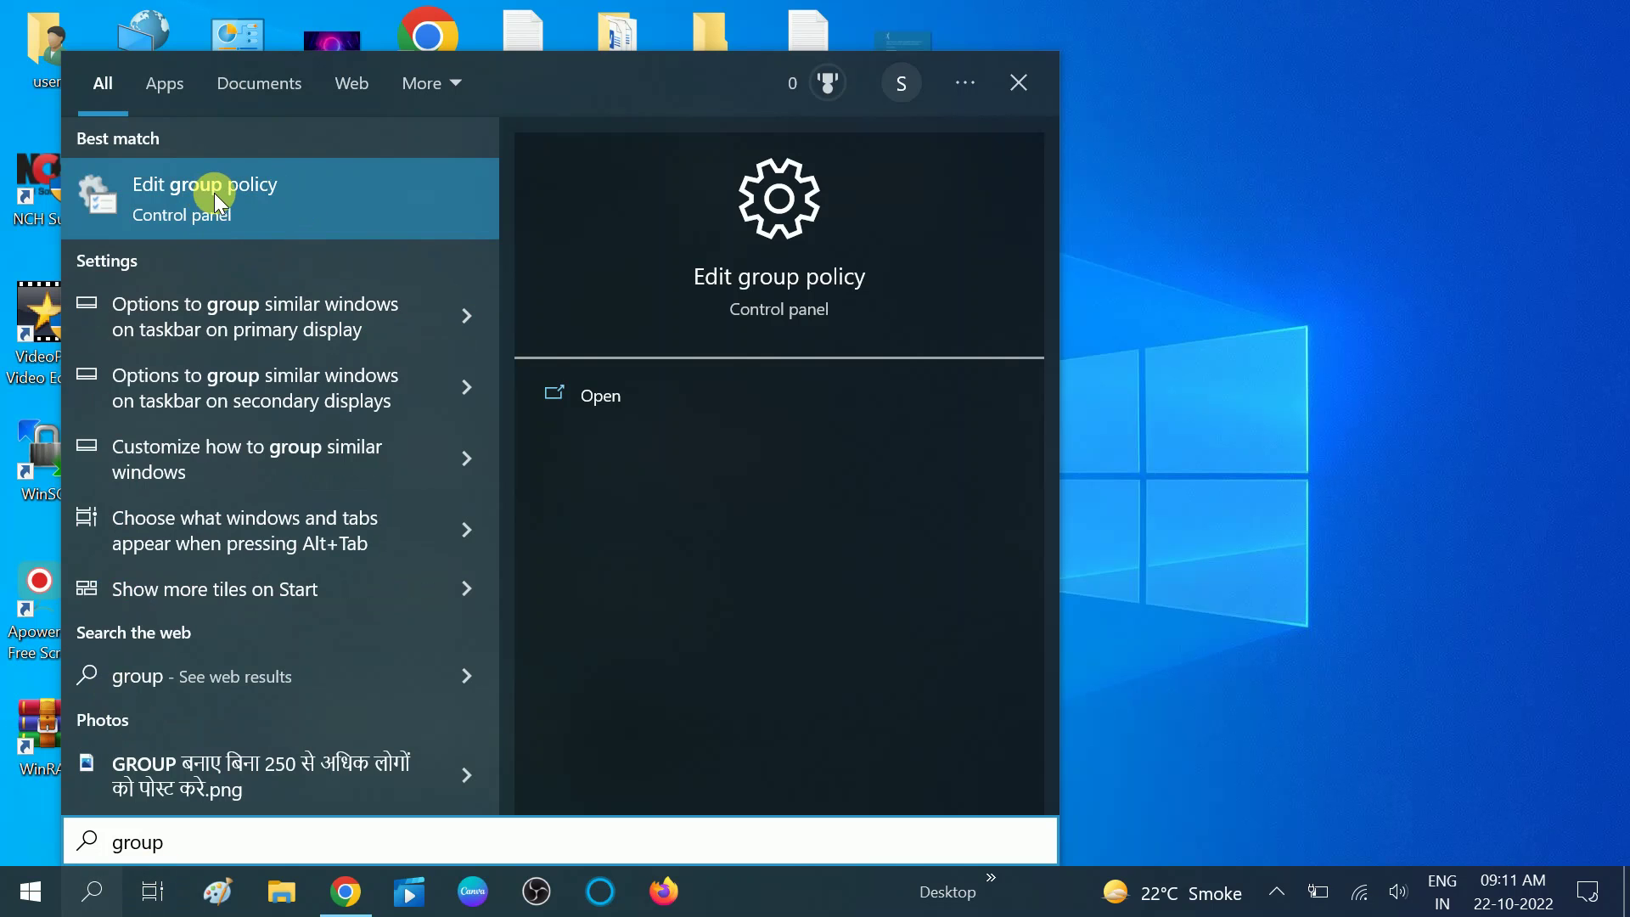
click(242, 193)
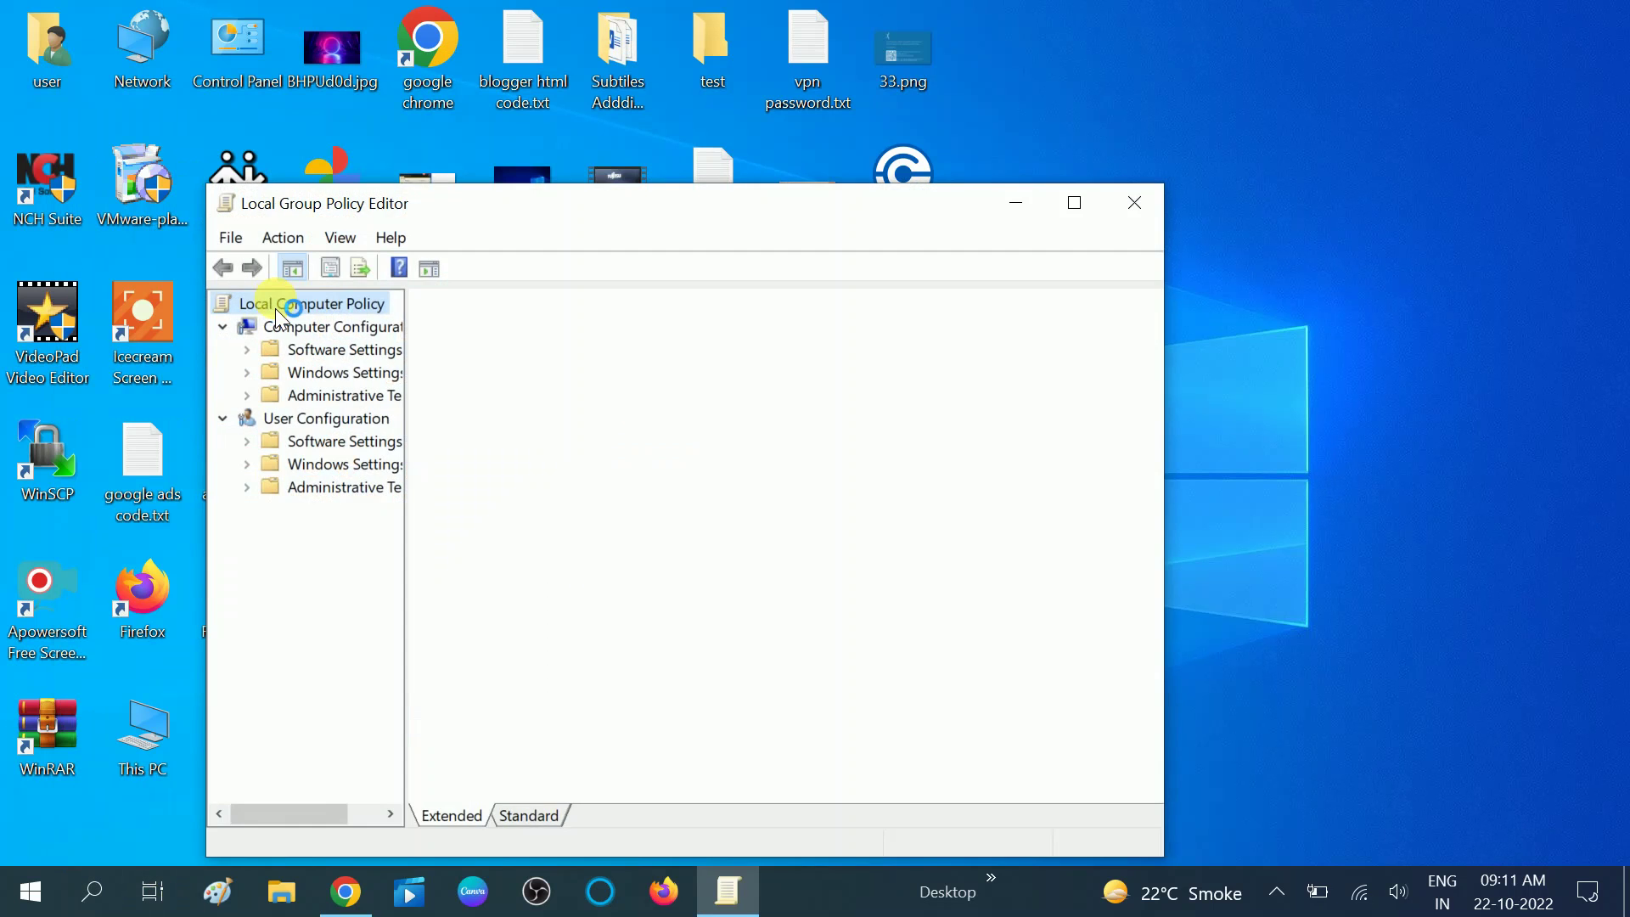
Step: Maximize the editor and browse to Computer Configuration > Windows Settings > Security Settings > Local Policies > Security Options
click(1074, 202)
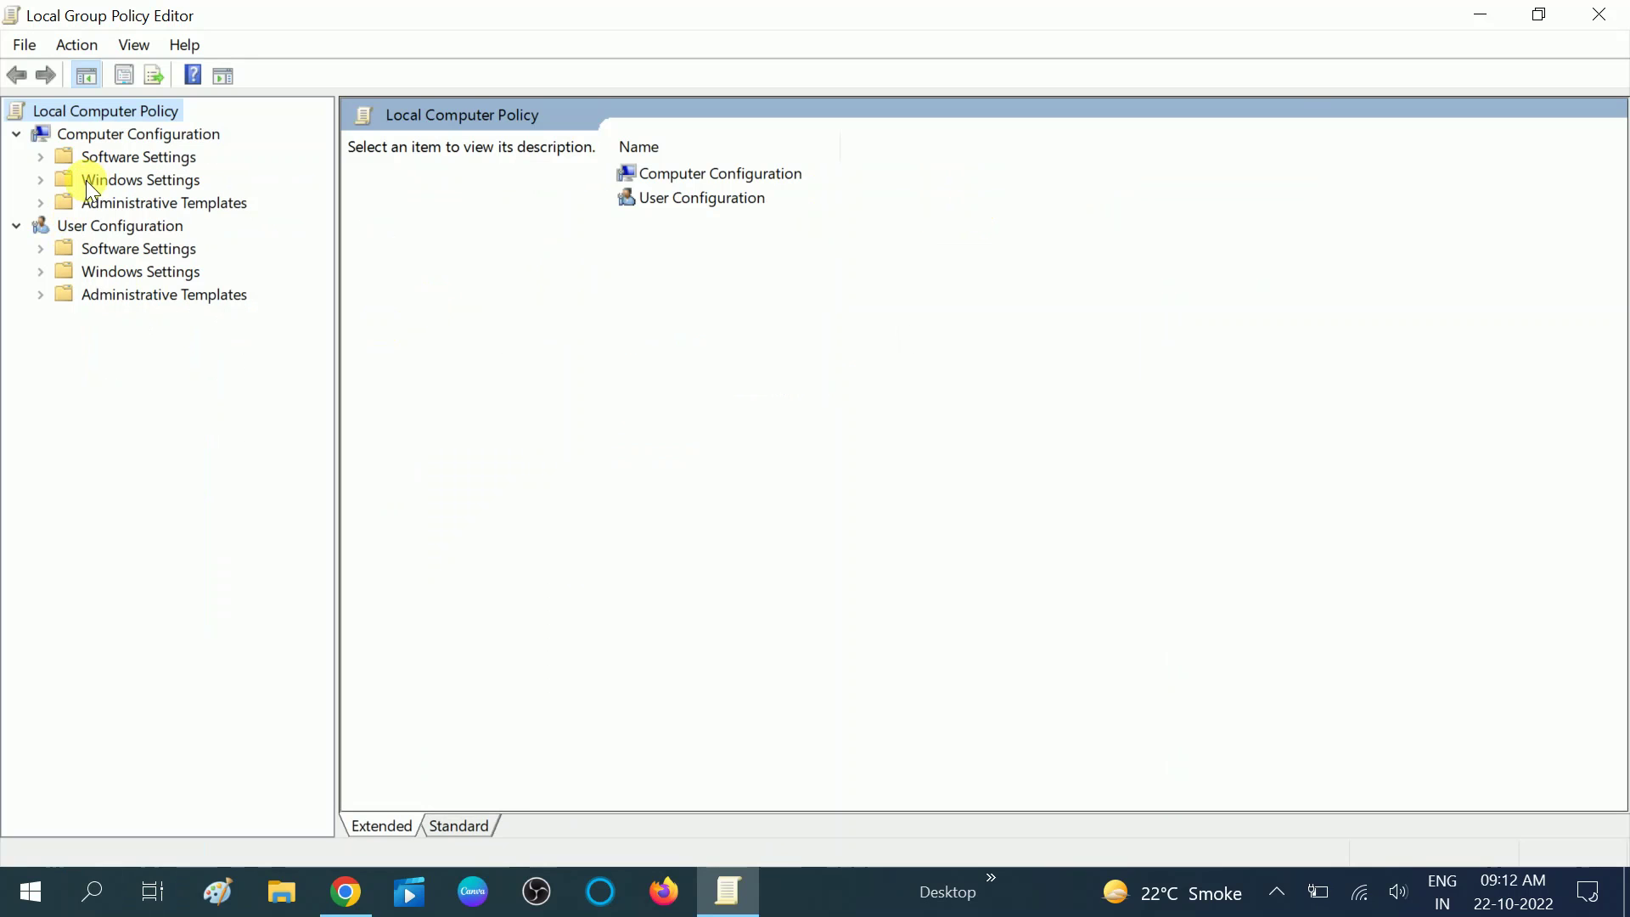
click(43, 183)
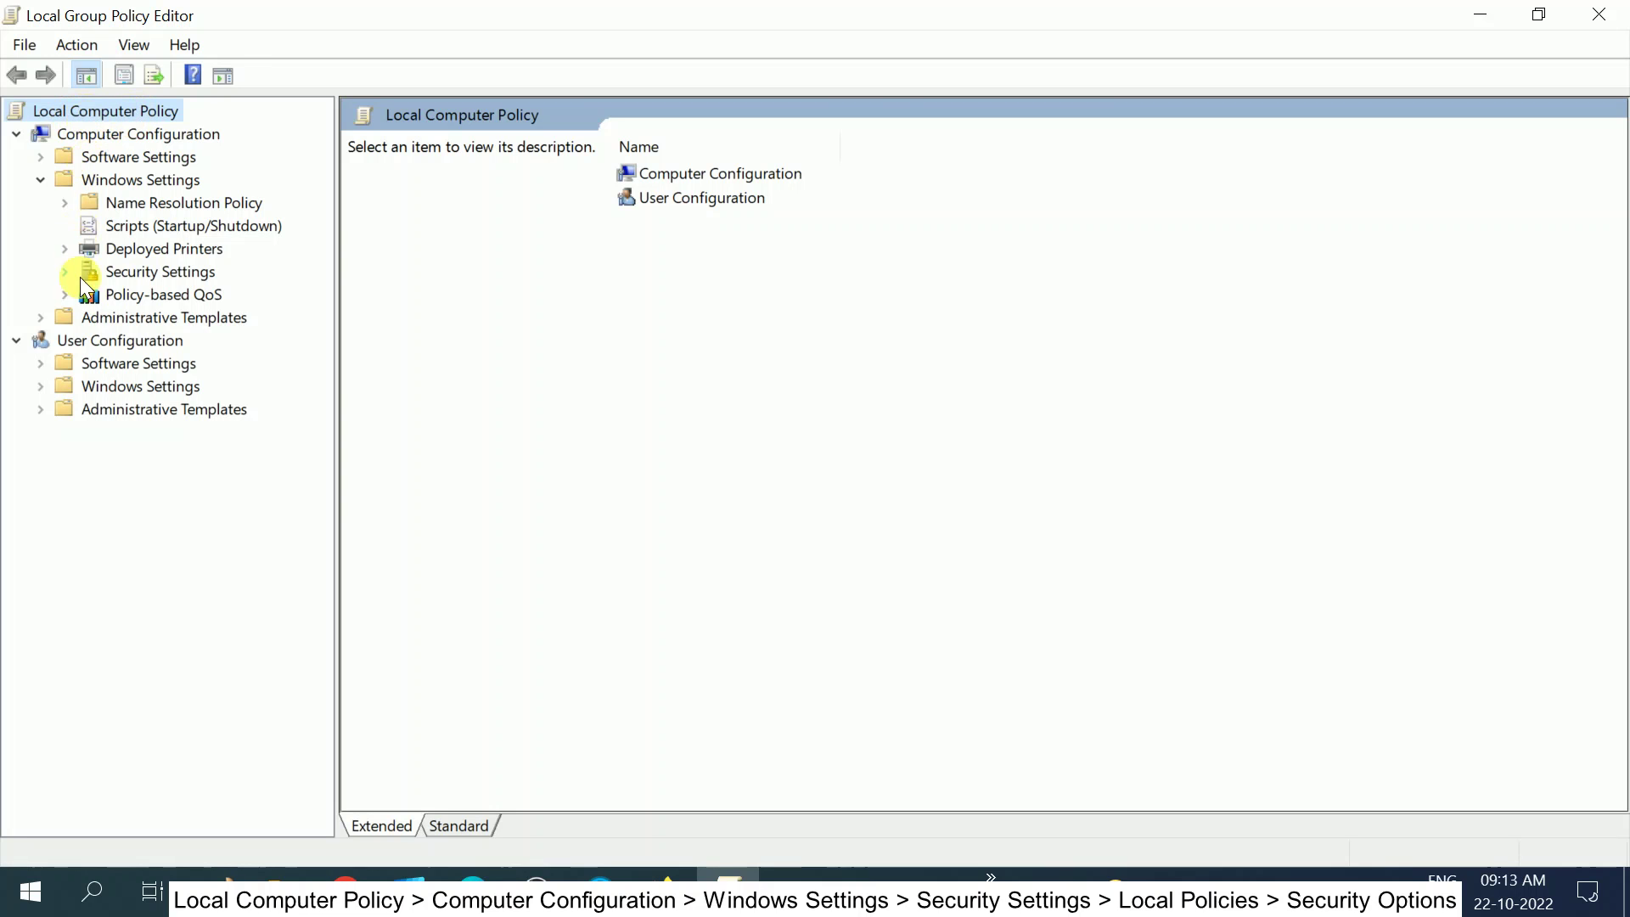
click(144, 276)
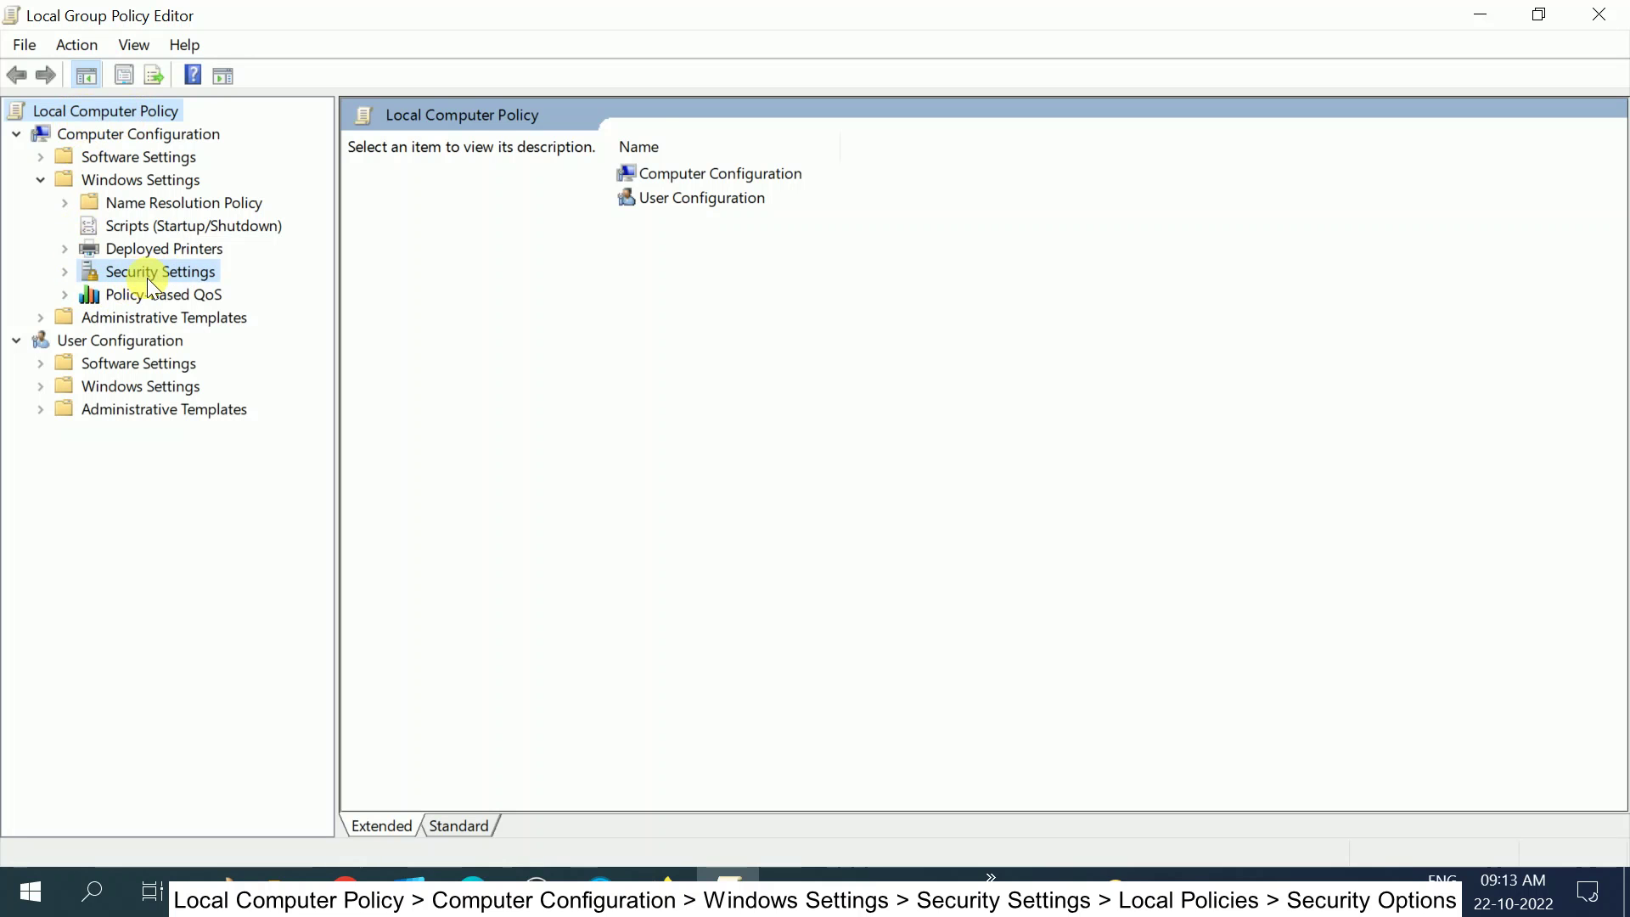
click(65, 272)
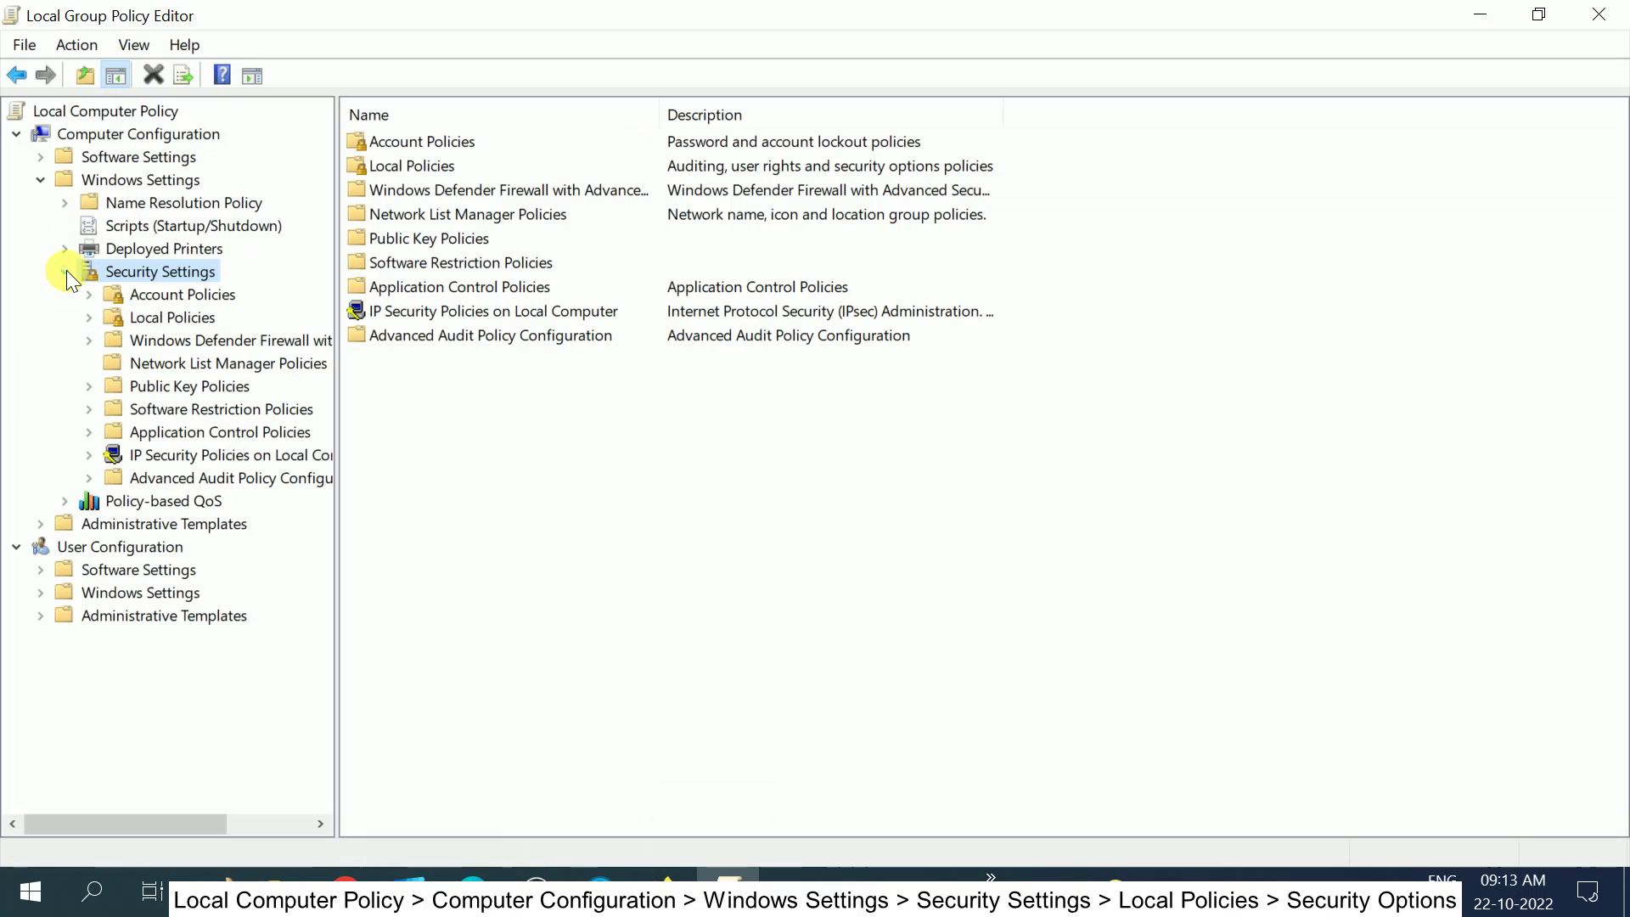
click(153, 317)
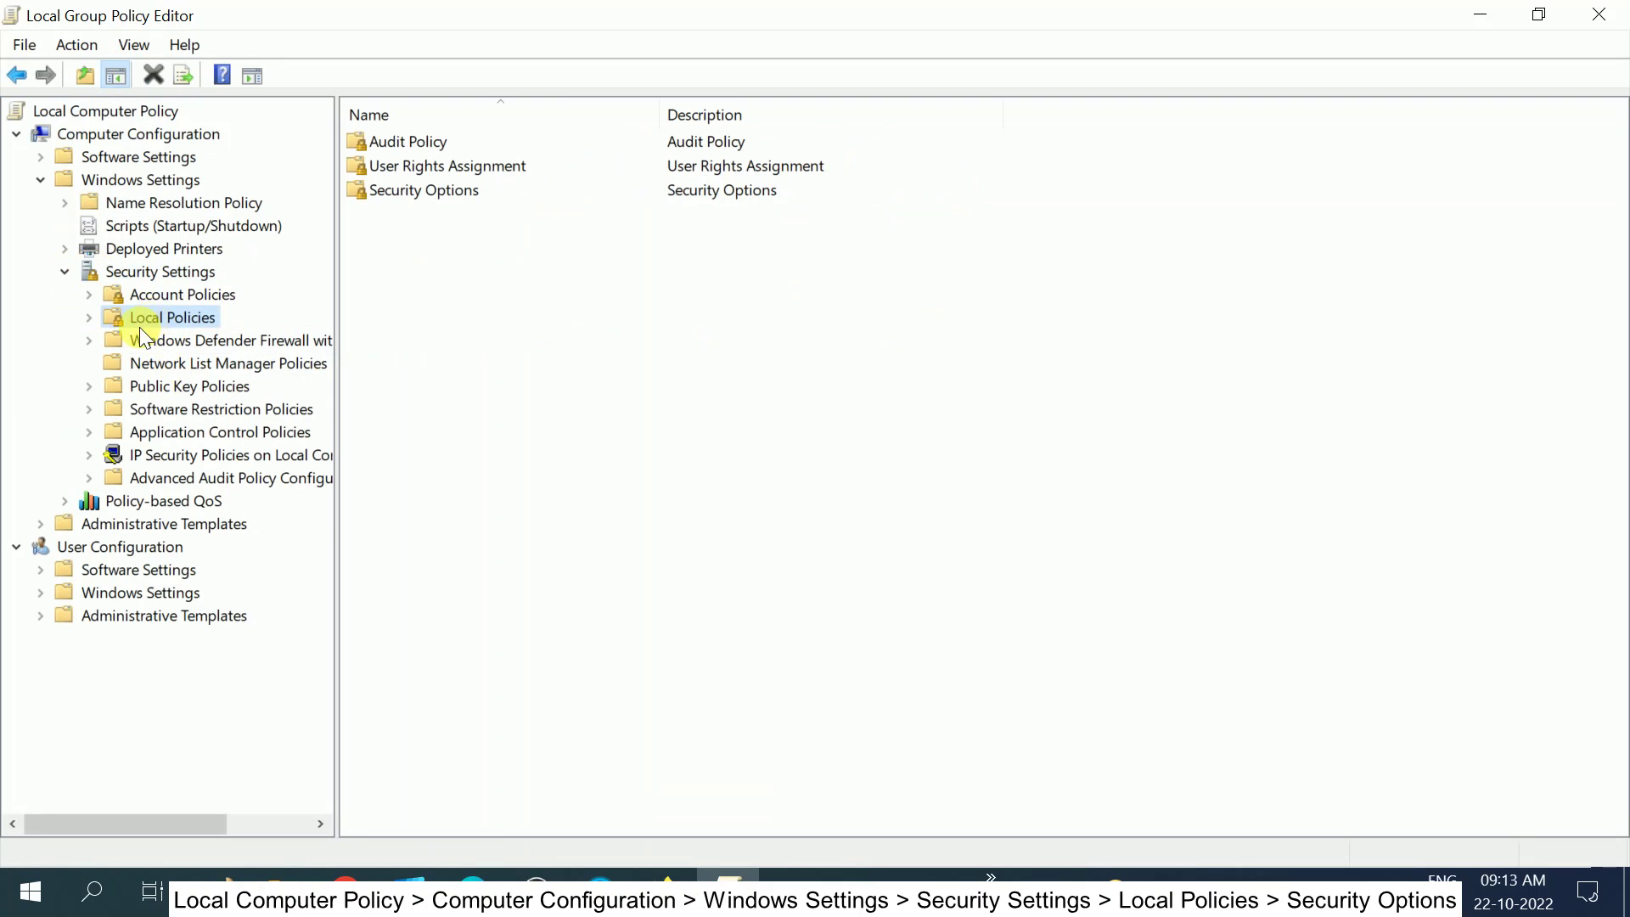
click(90, 317)
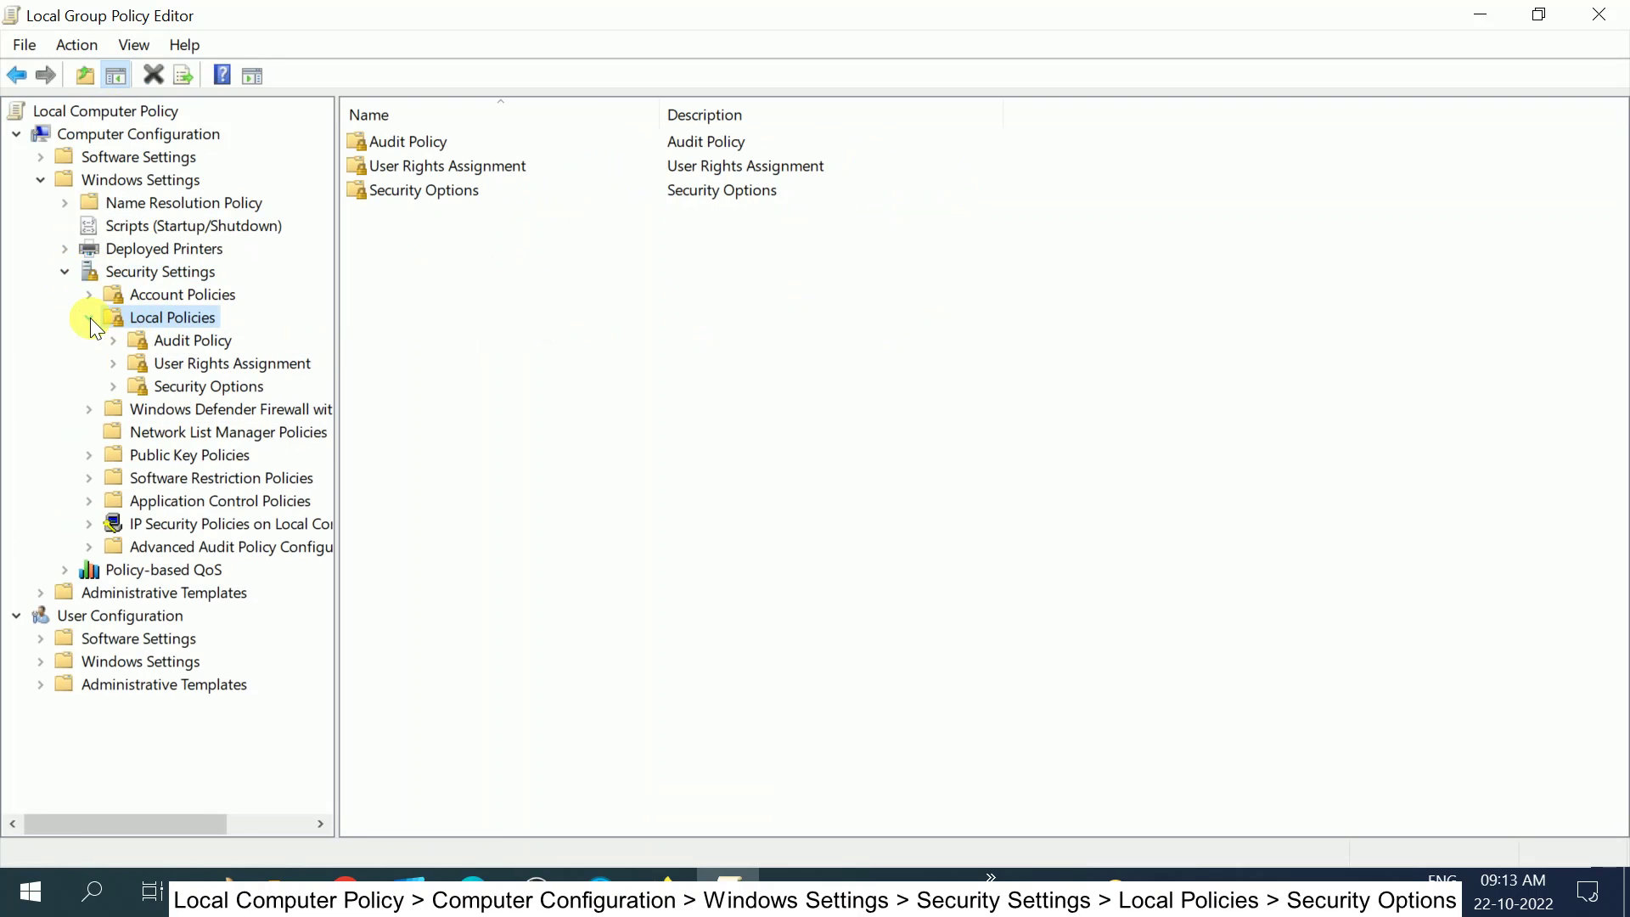
click(204, 387)
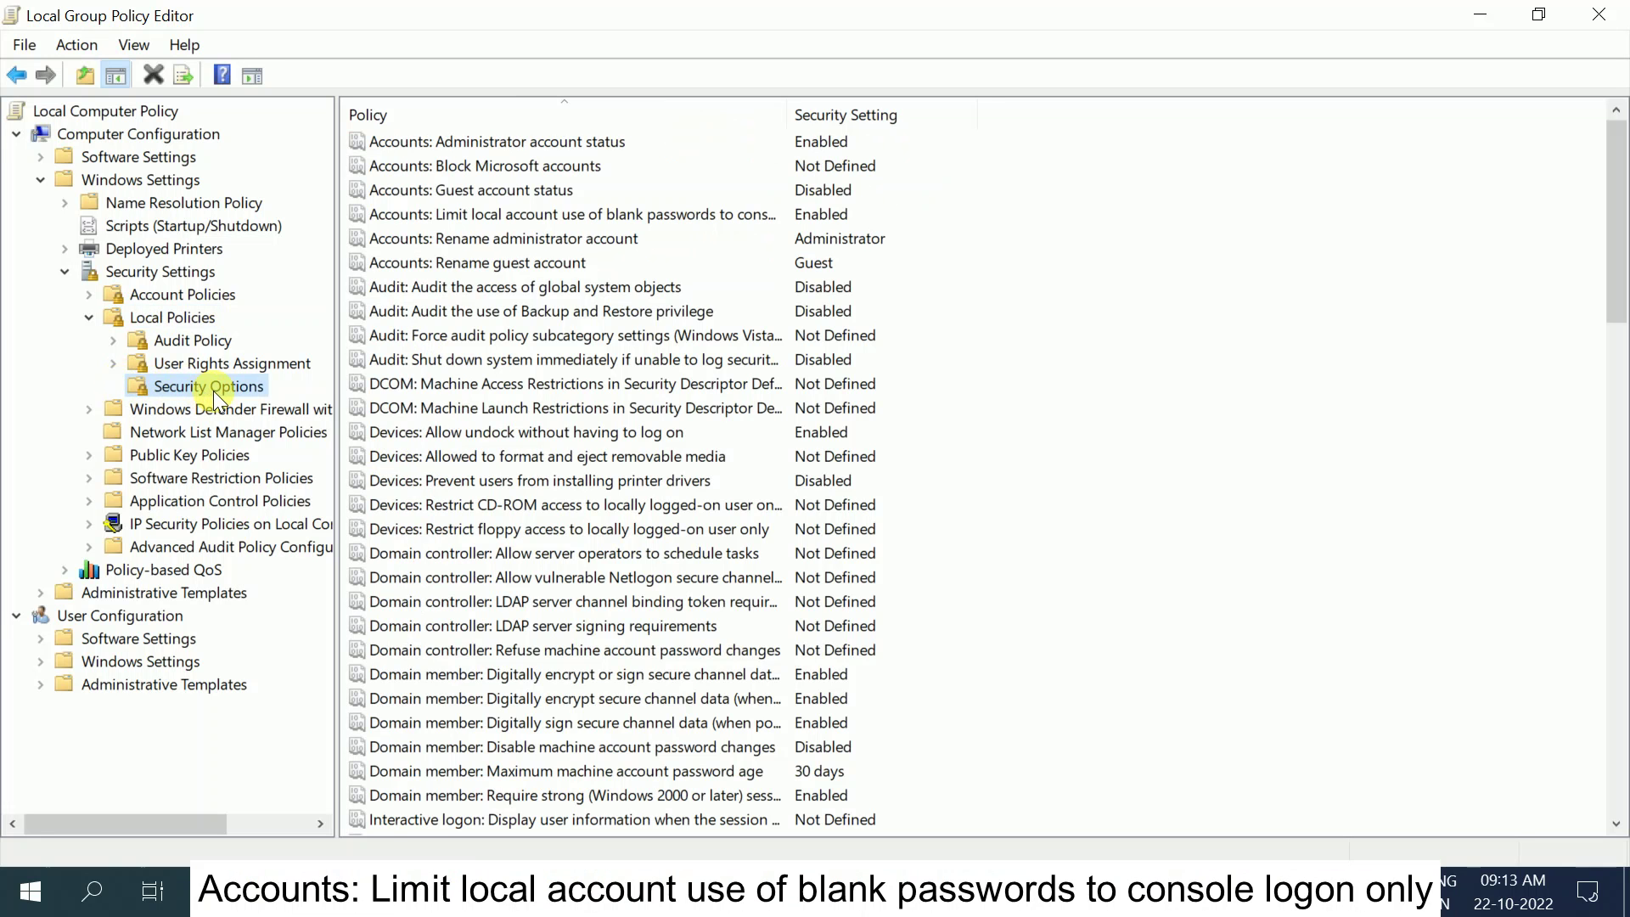
Step: Widen the Policy column and set 'Accounts: Limit local account use of blank passwords to console logon only' to Disabled
drag(788, 114, 968, 109)
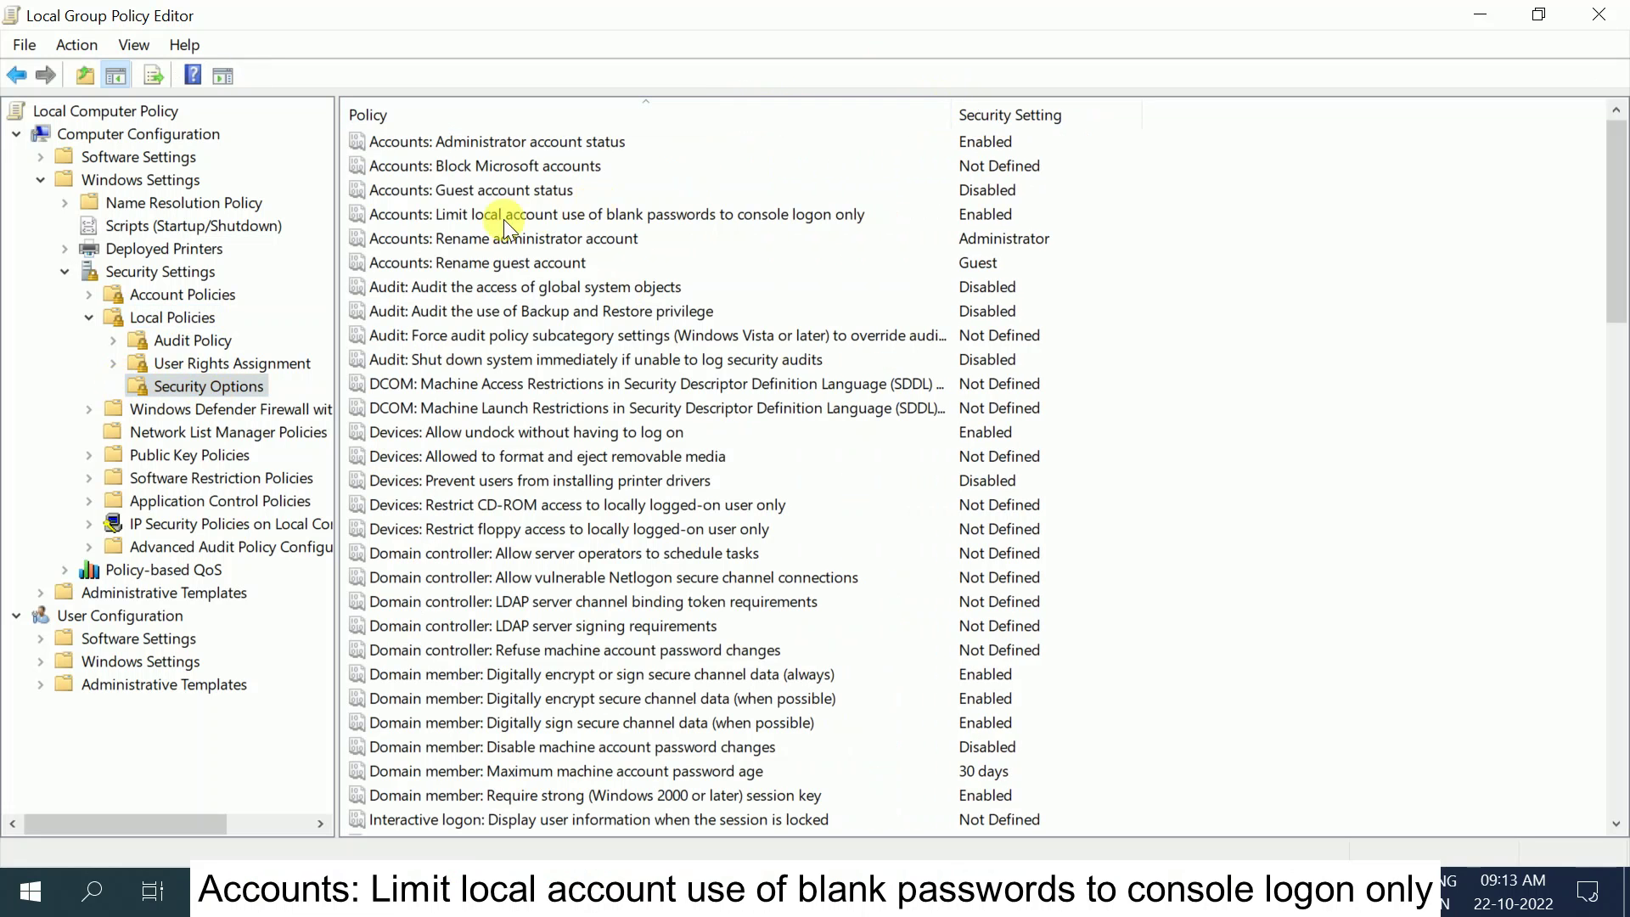
click(455, 224)
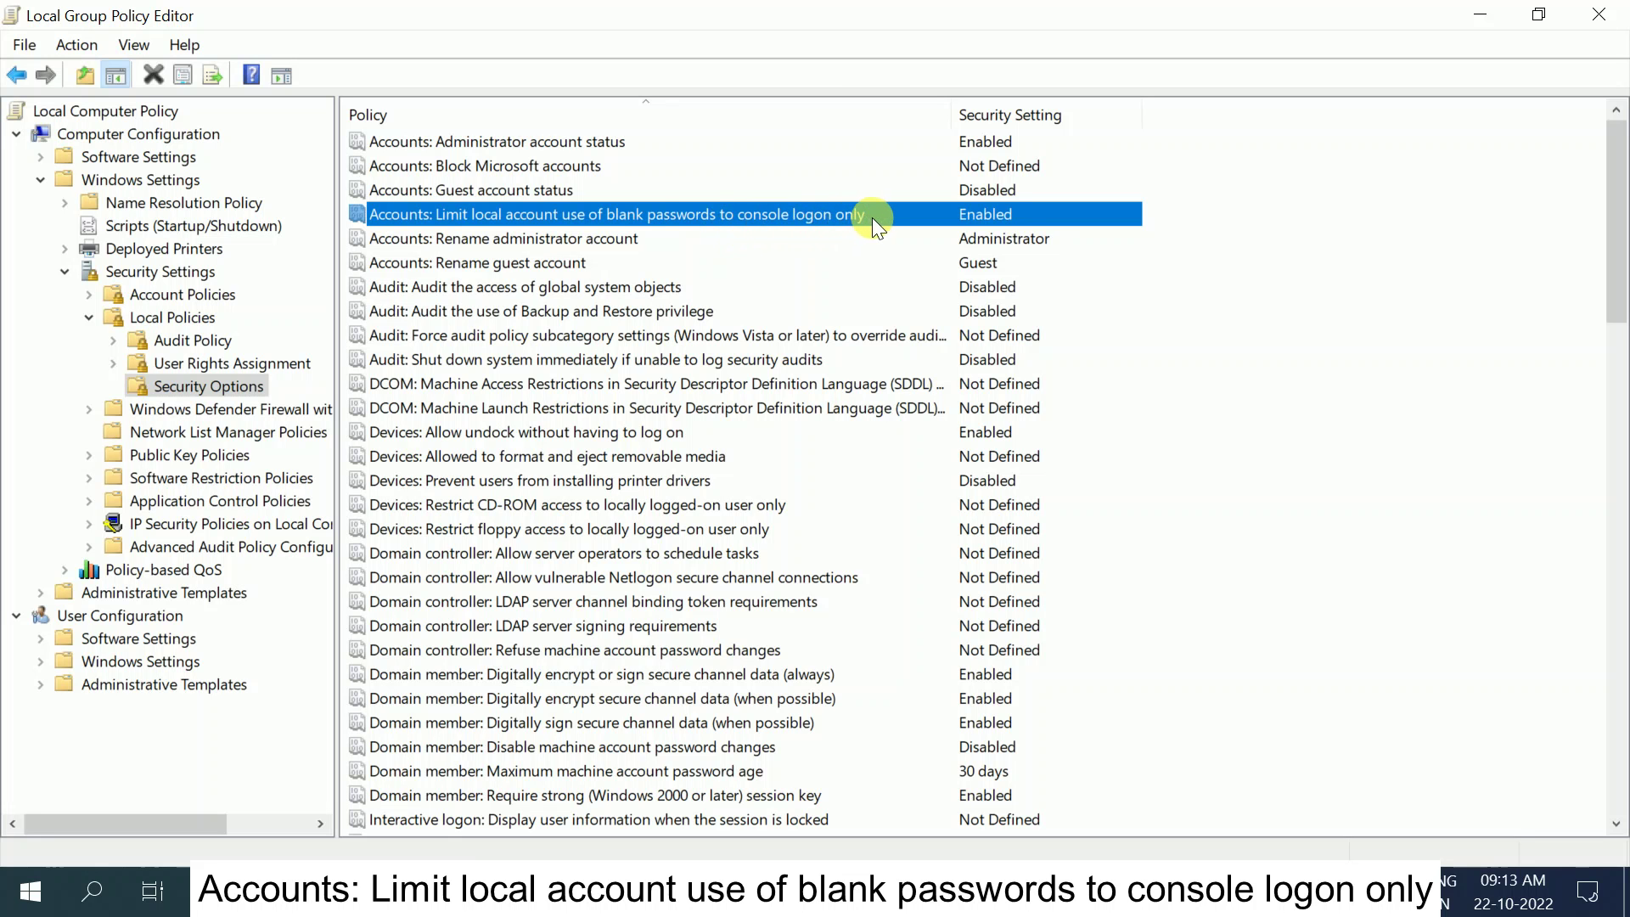
right_click(645, 219)
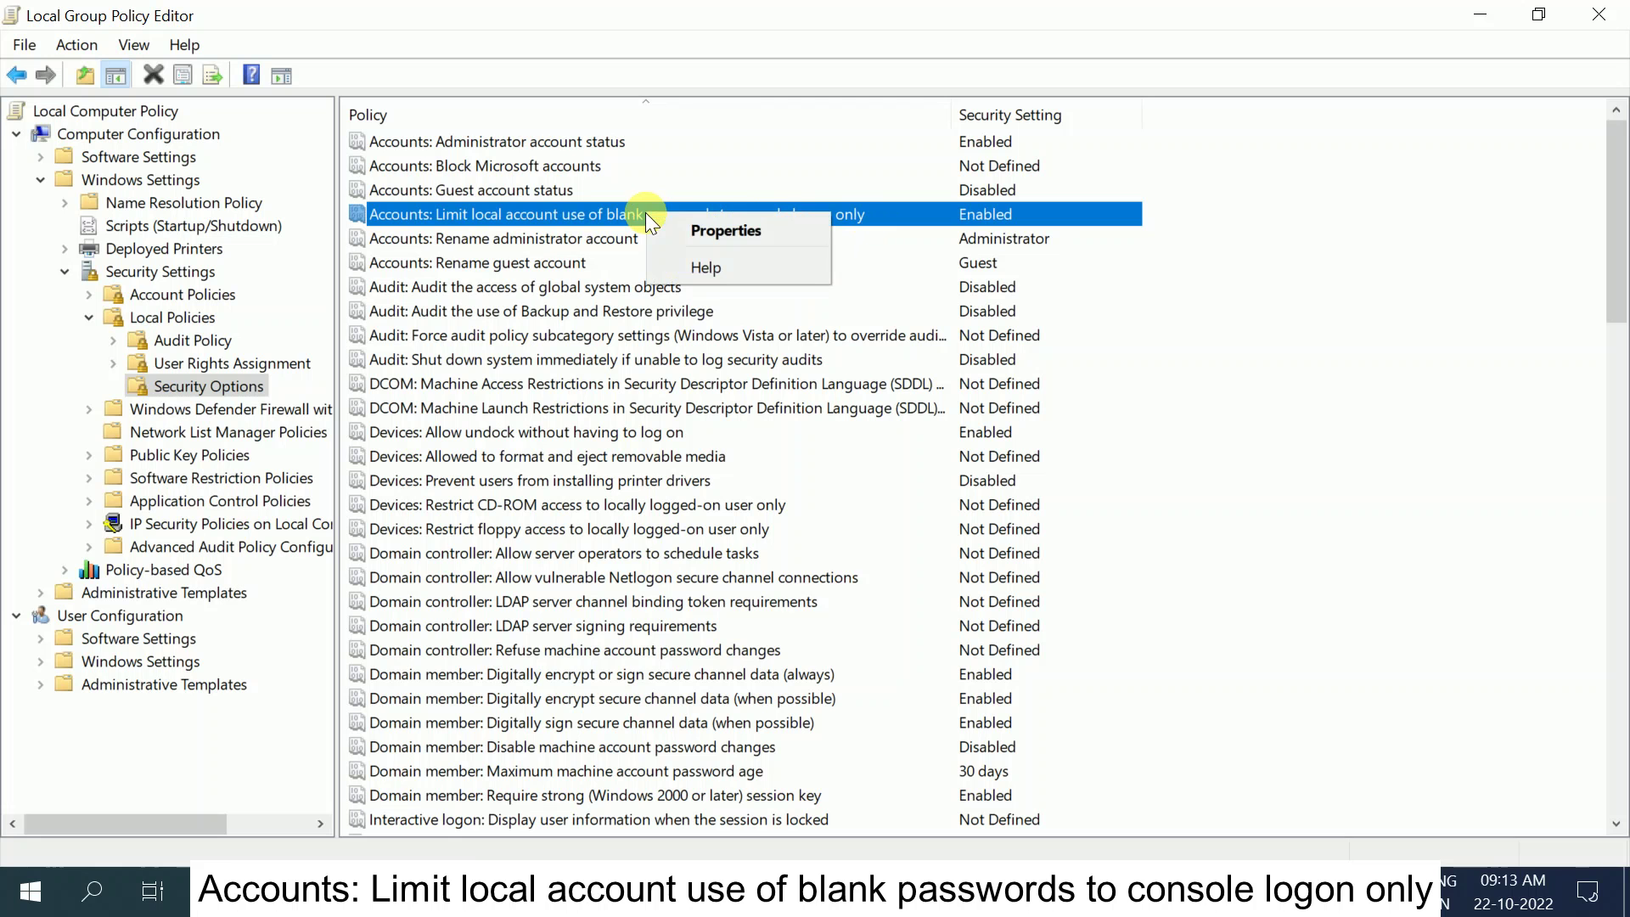
click(721, 229)
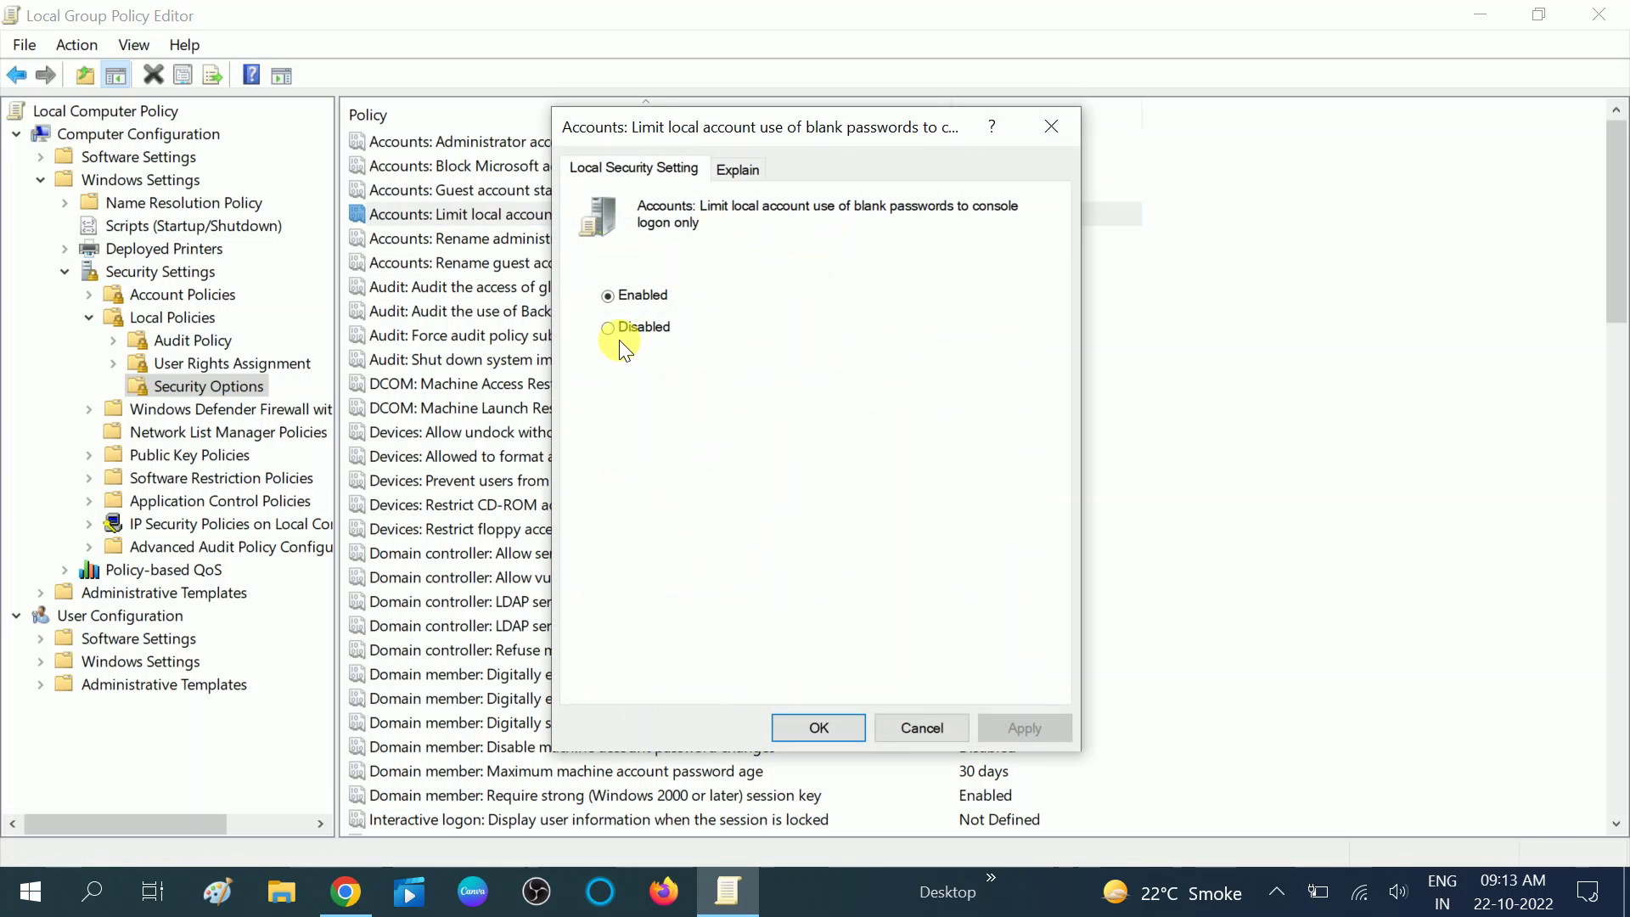
click(614, 328)
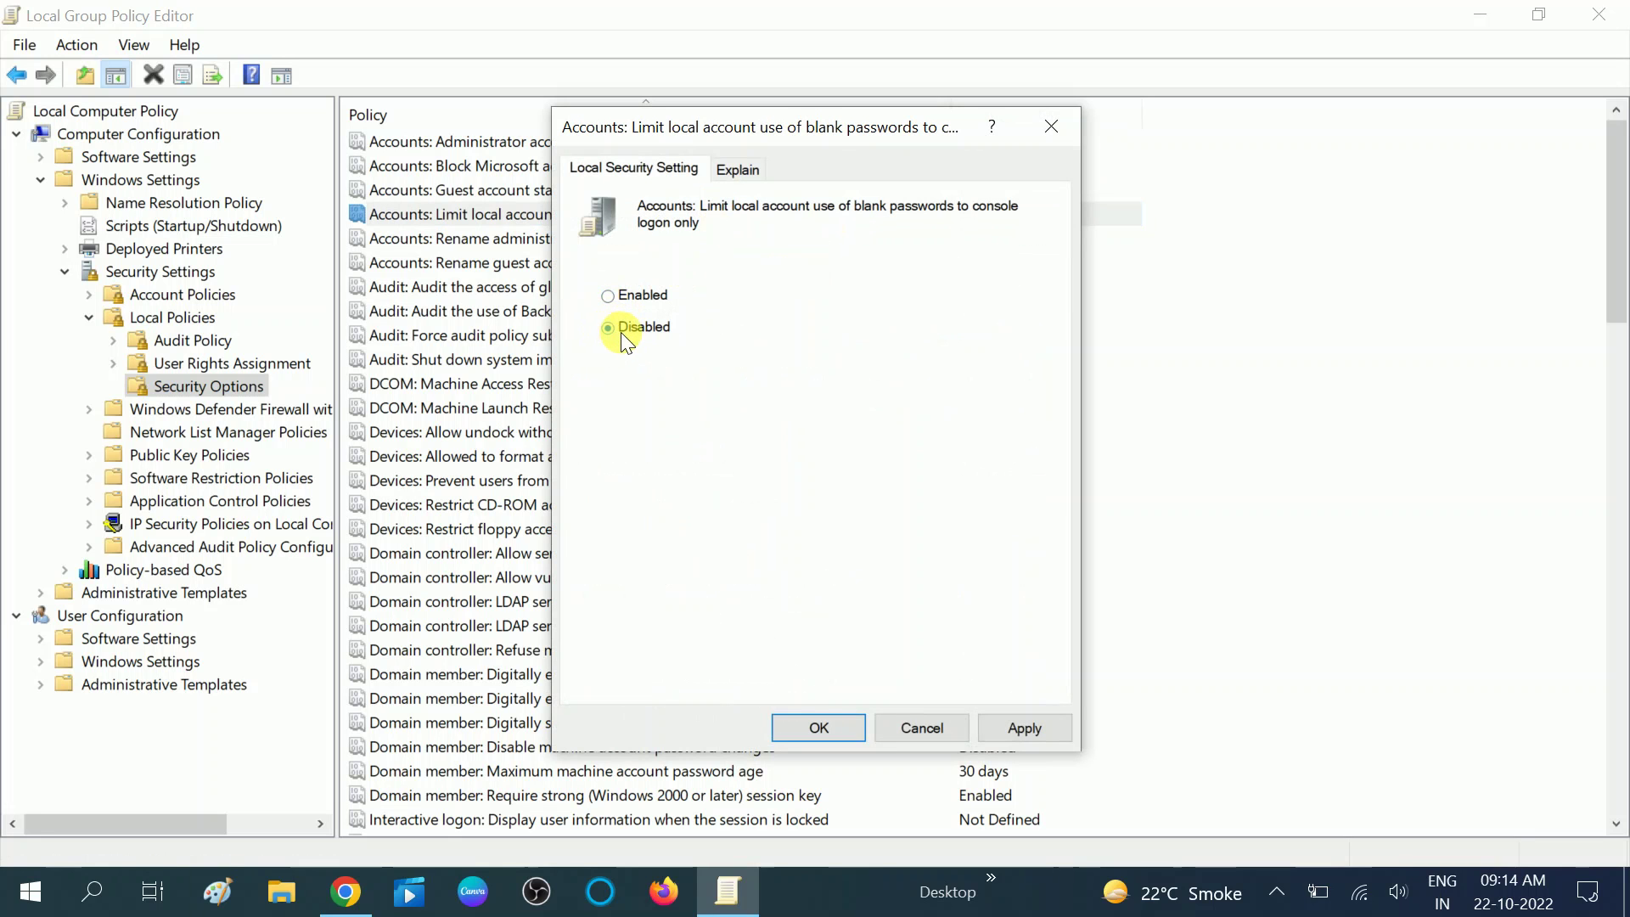
click(1034, 726)
click(794, 733)
click(569, 244)
click(584, 217)
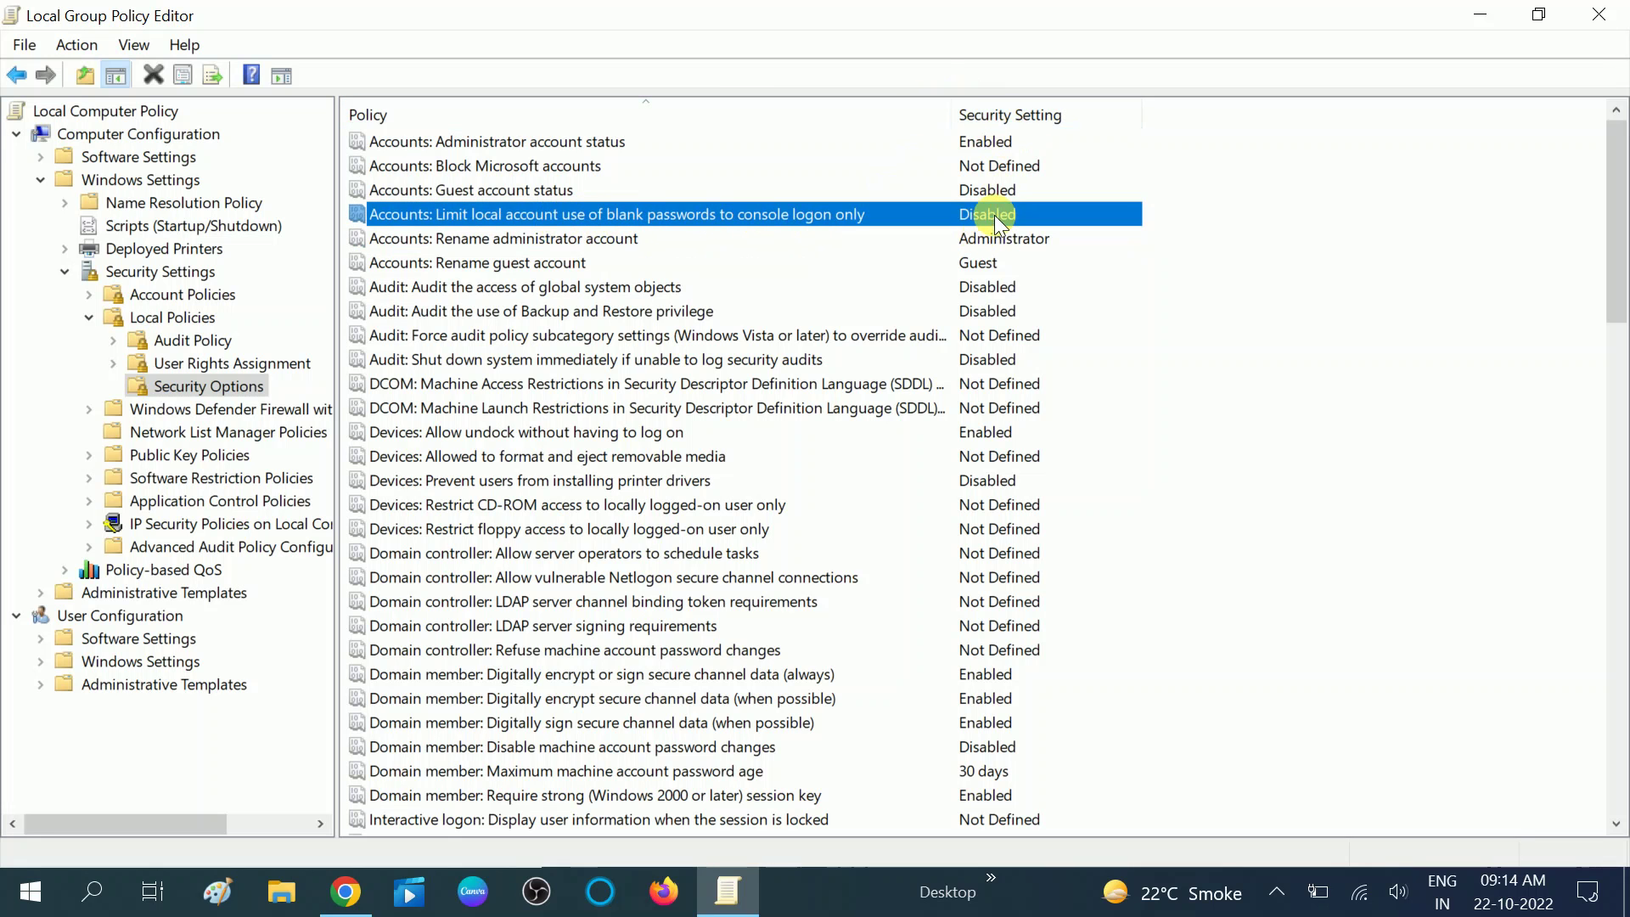
click(93, 889)
Step: Search for 'cmd' and launch Command Prompt as administrator
text(cmd)
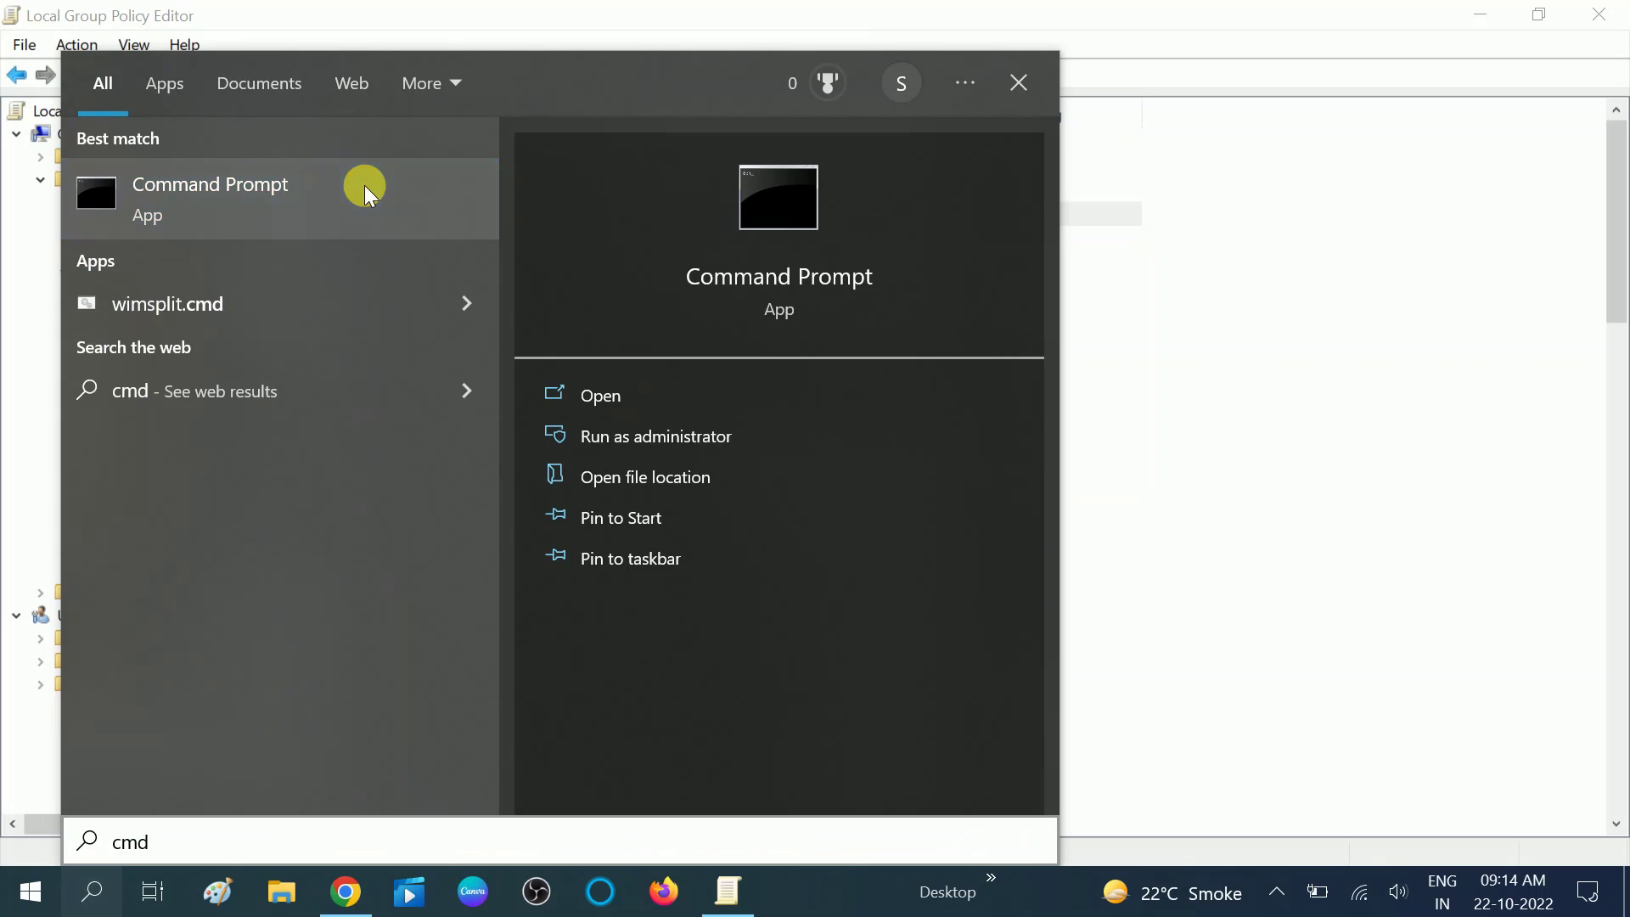
right_click(365, 186)
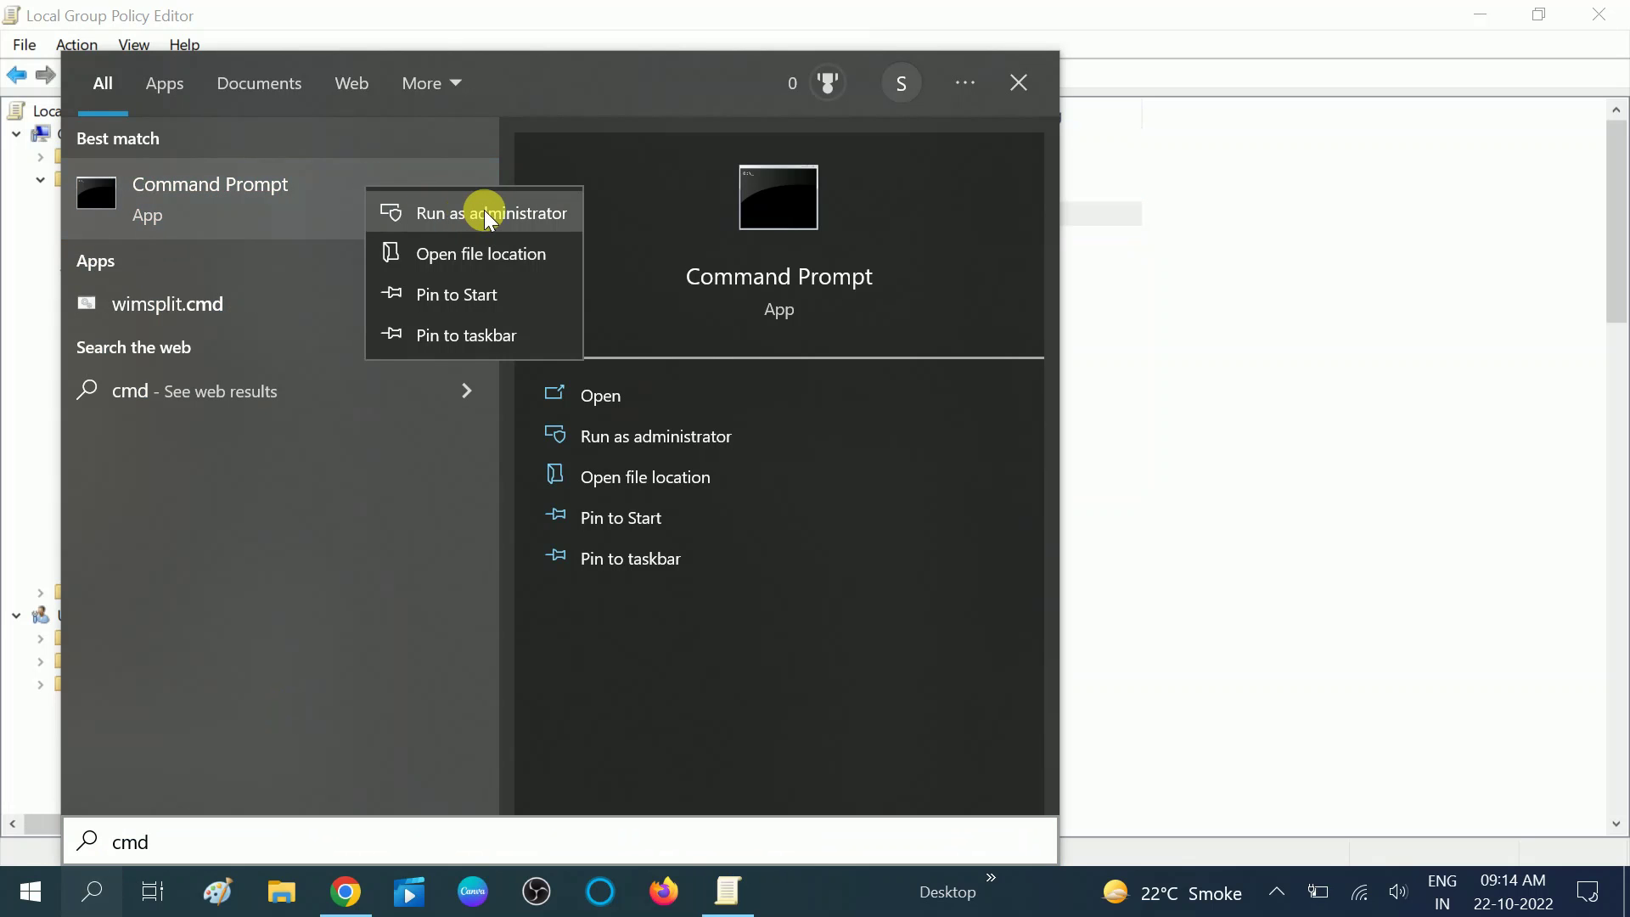
key(Escape)
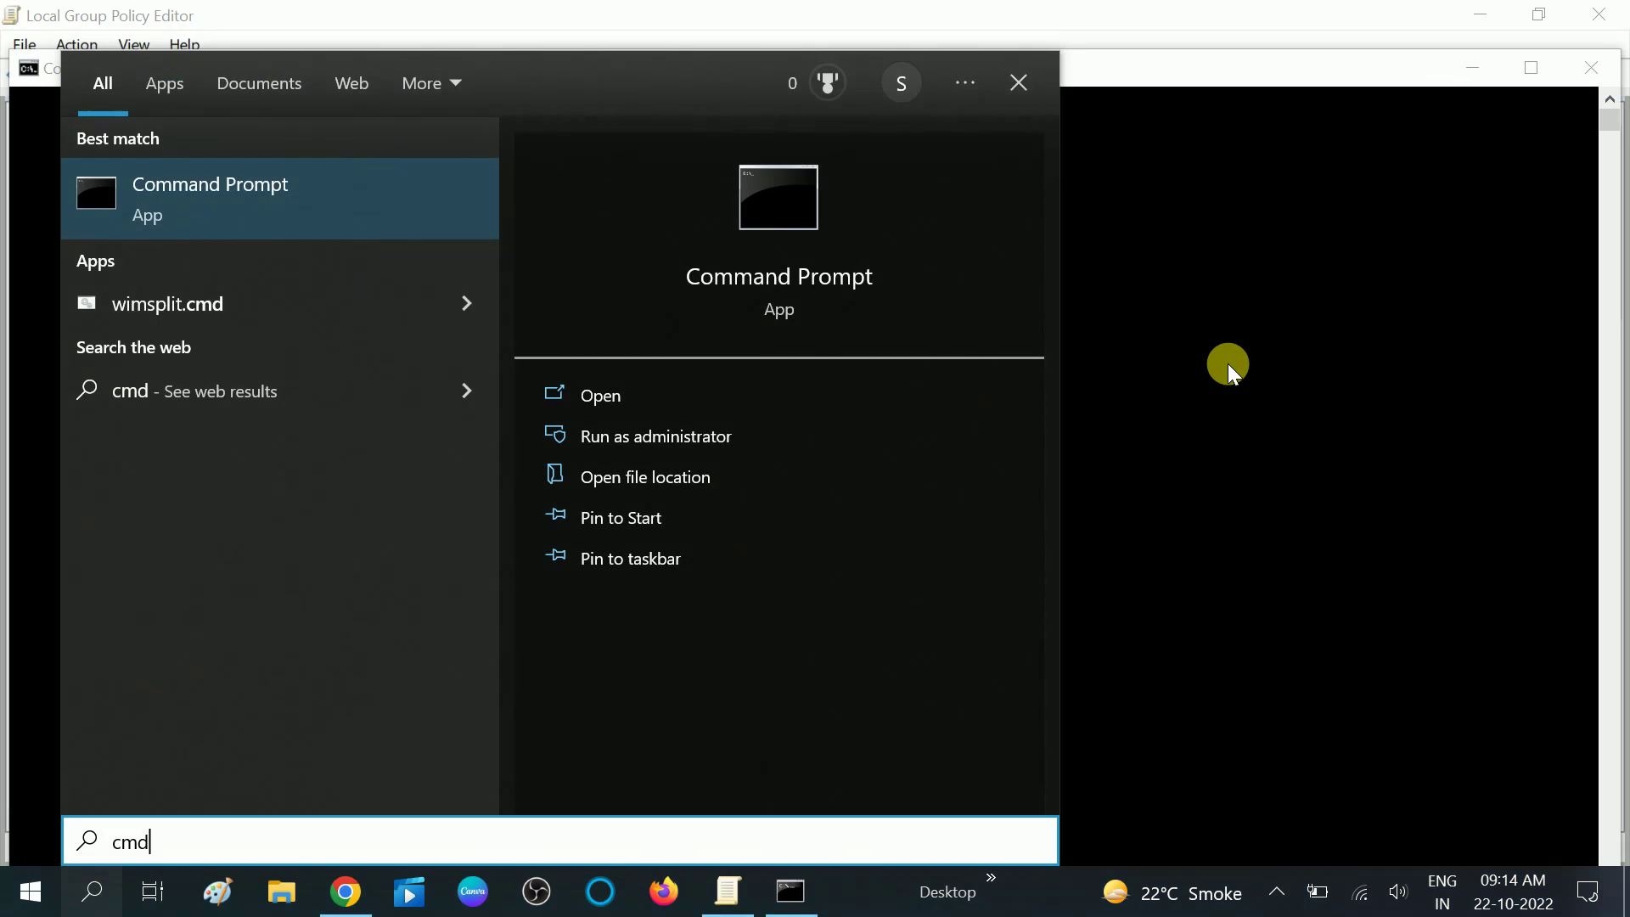
click(1228, 367)
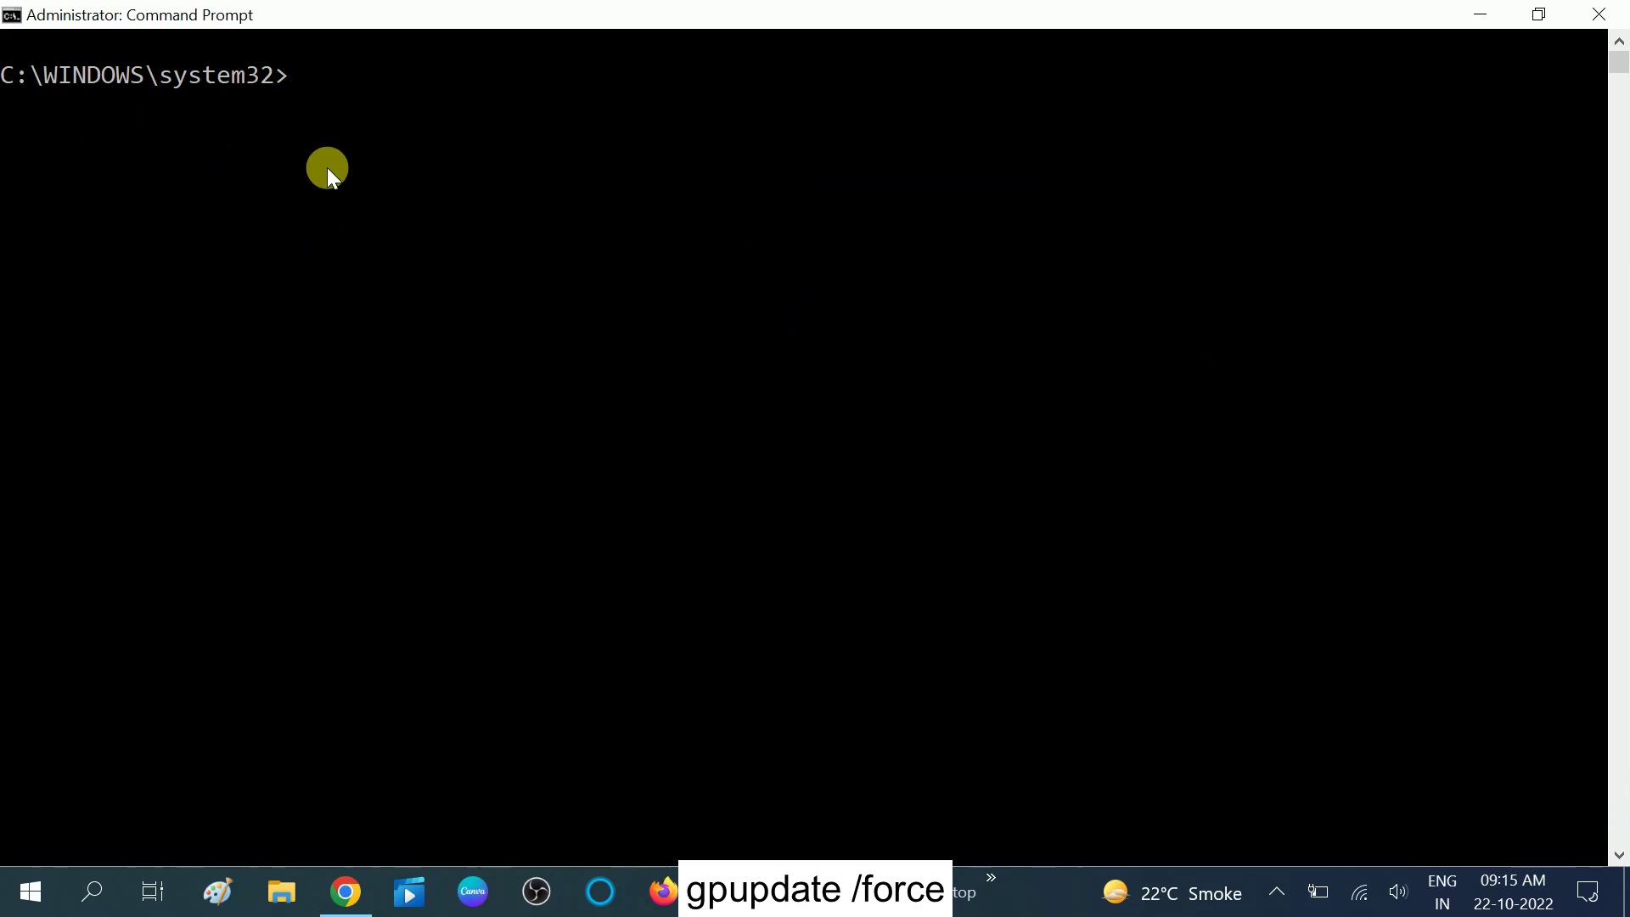
Step: Run 'gpupdate /force' and confirm the Computer and User Policy updates completed successfully
text(gpupdate /)
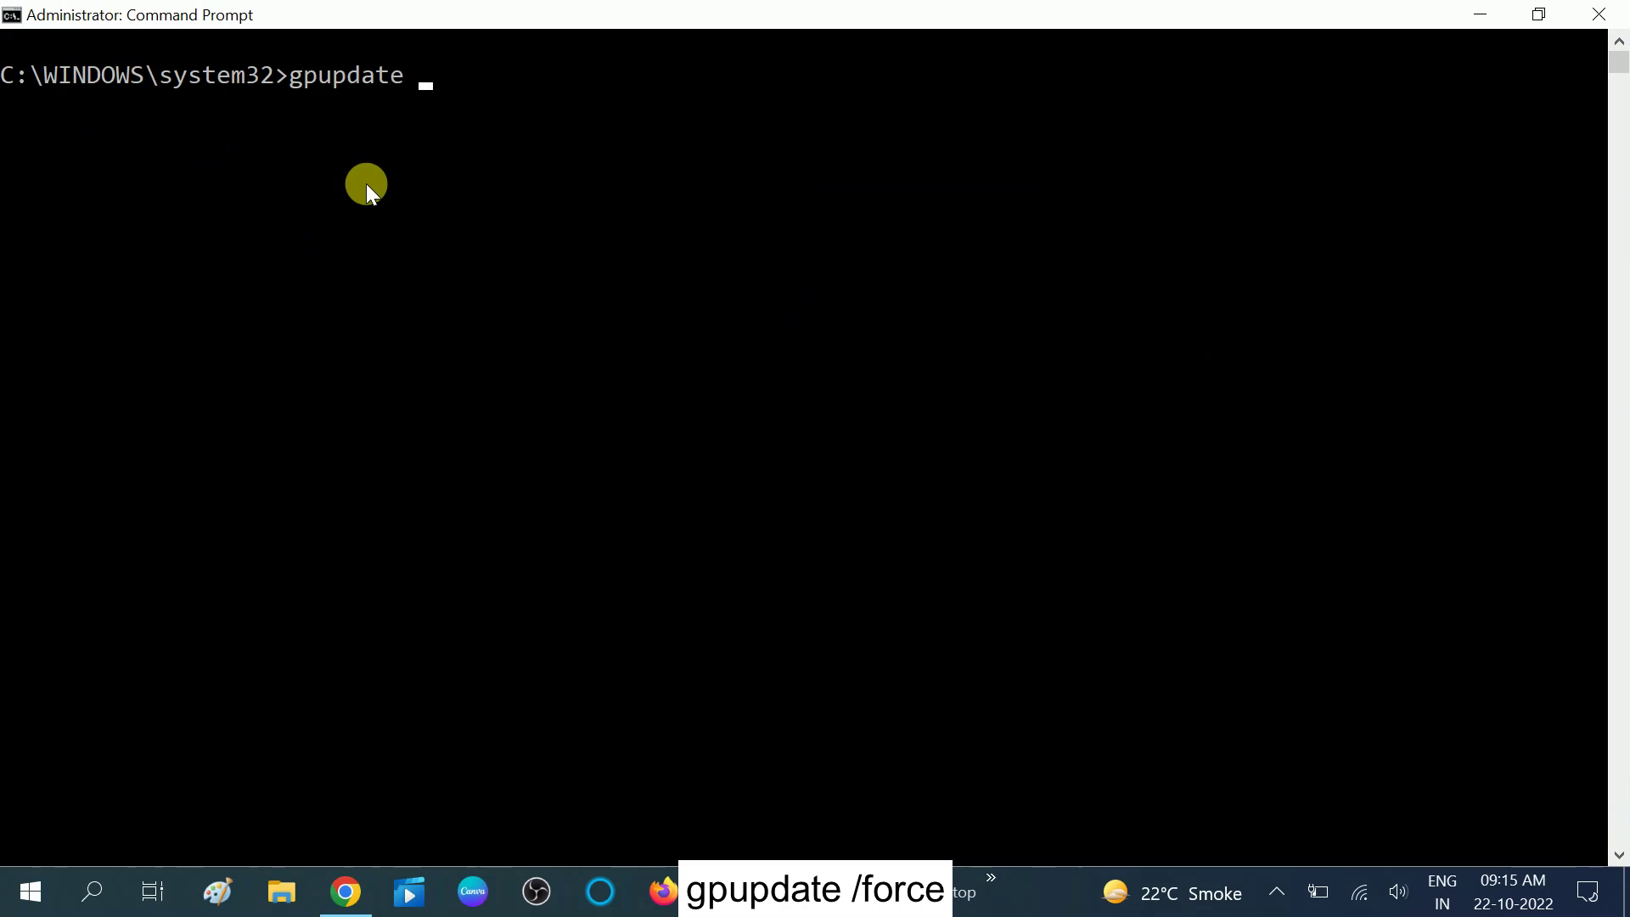
text(force)
key(Return)
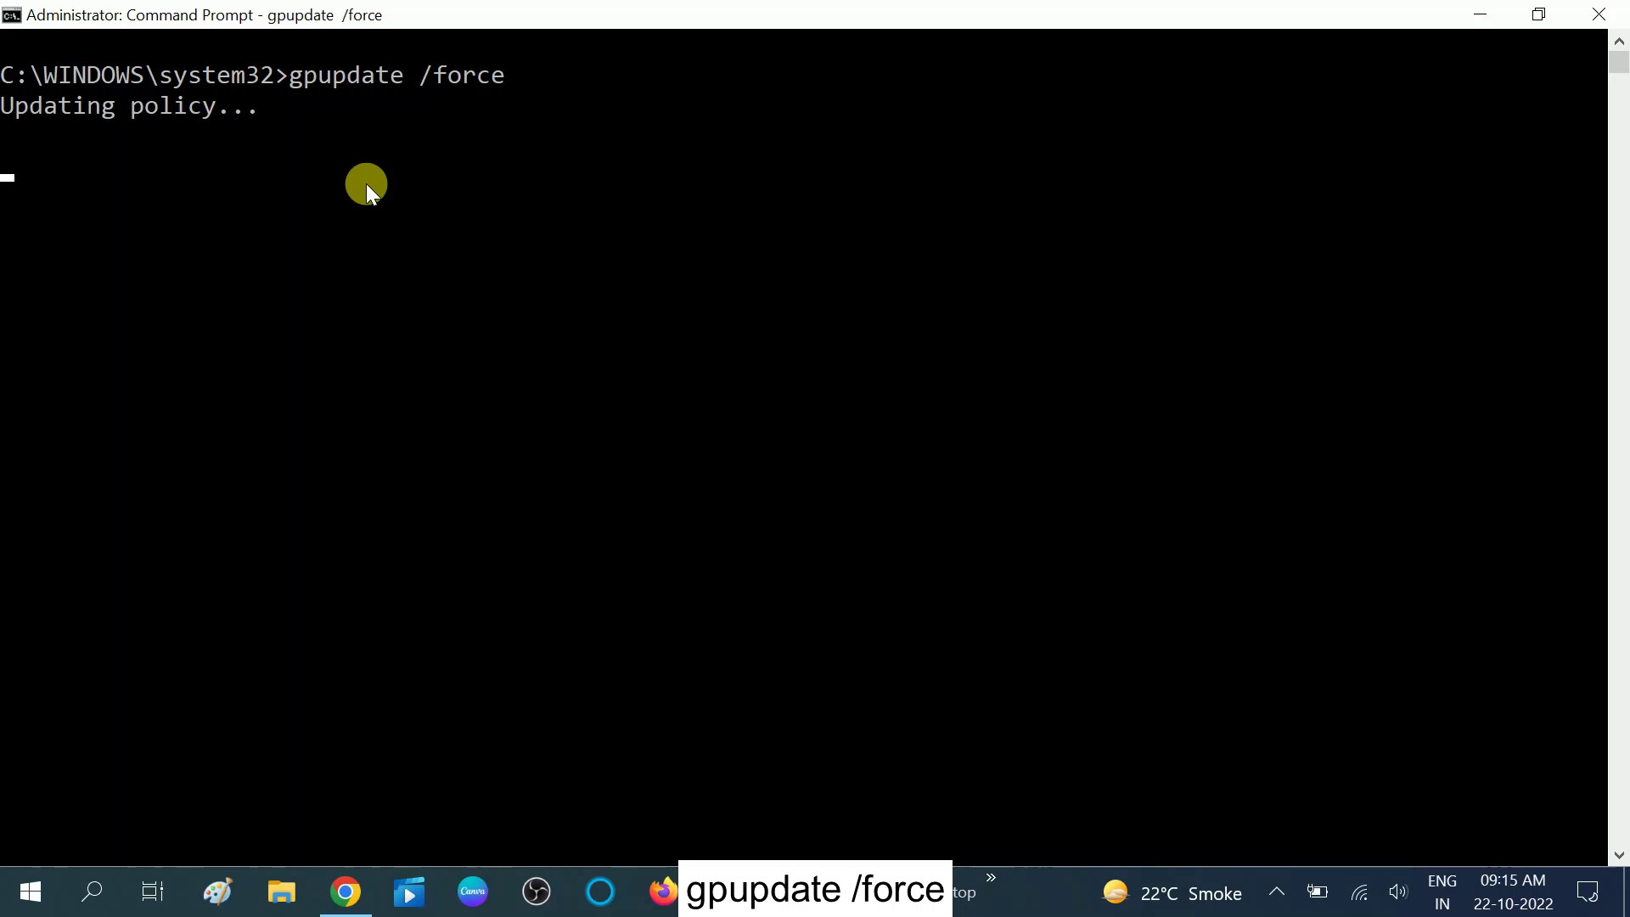
click(727, 891)
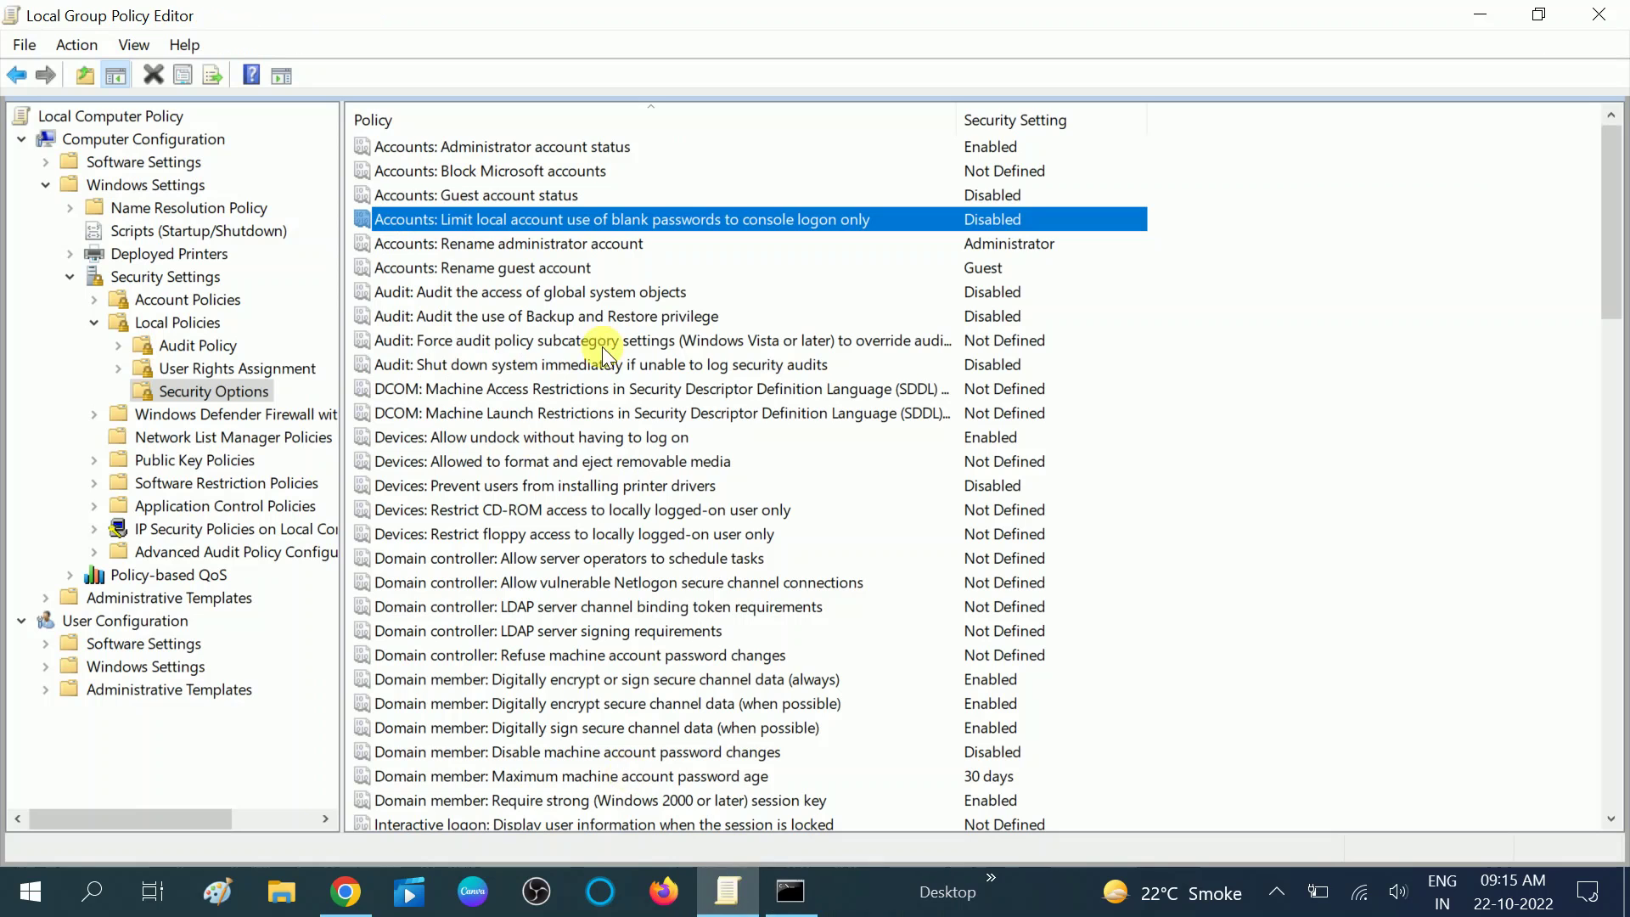
click(791, 891)
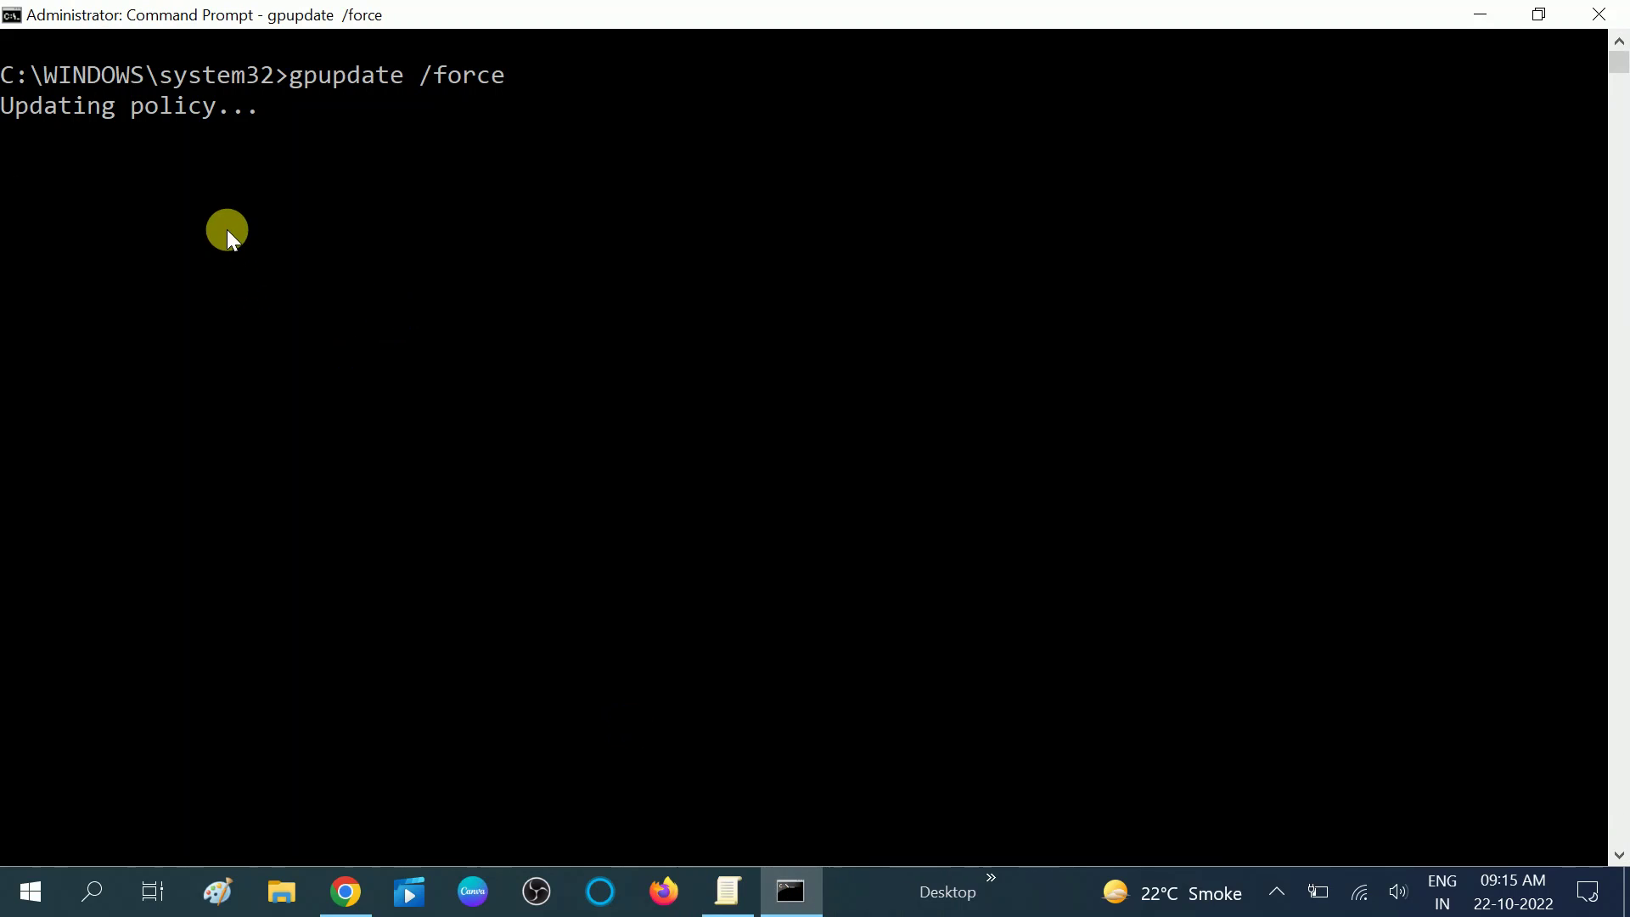
click(727, 892)
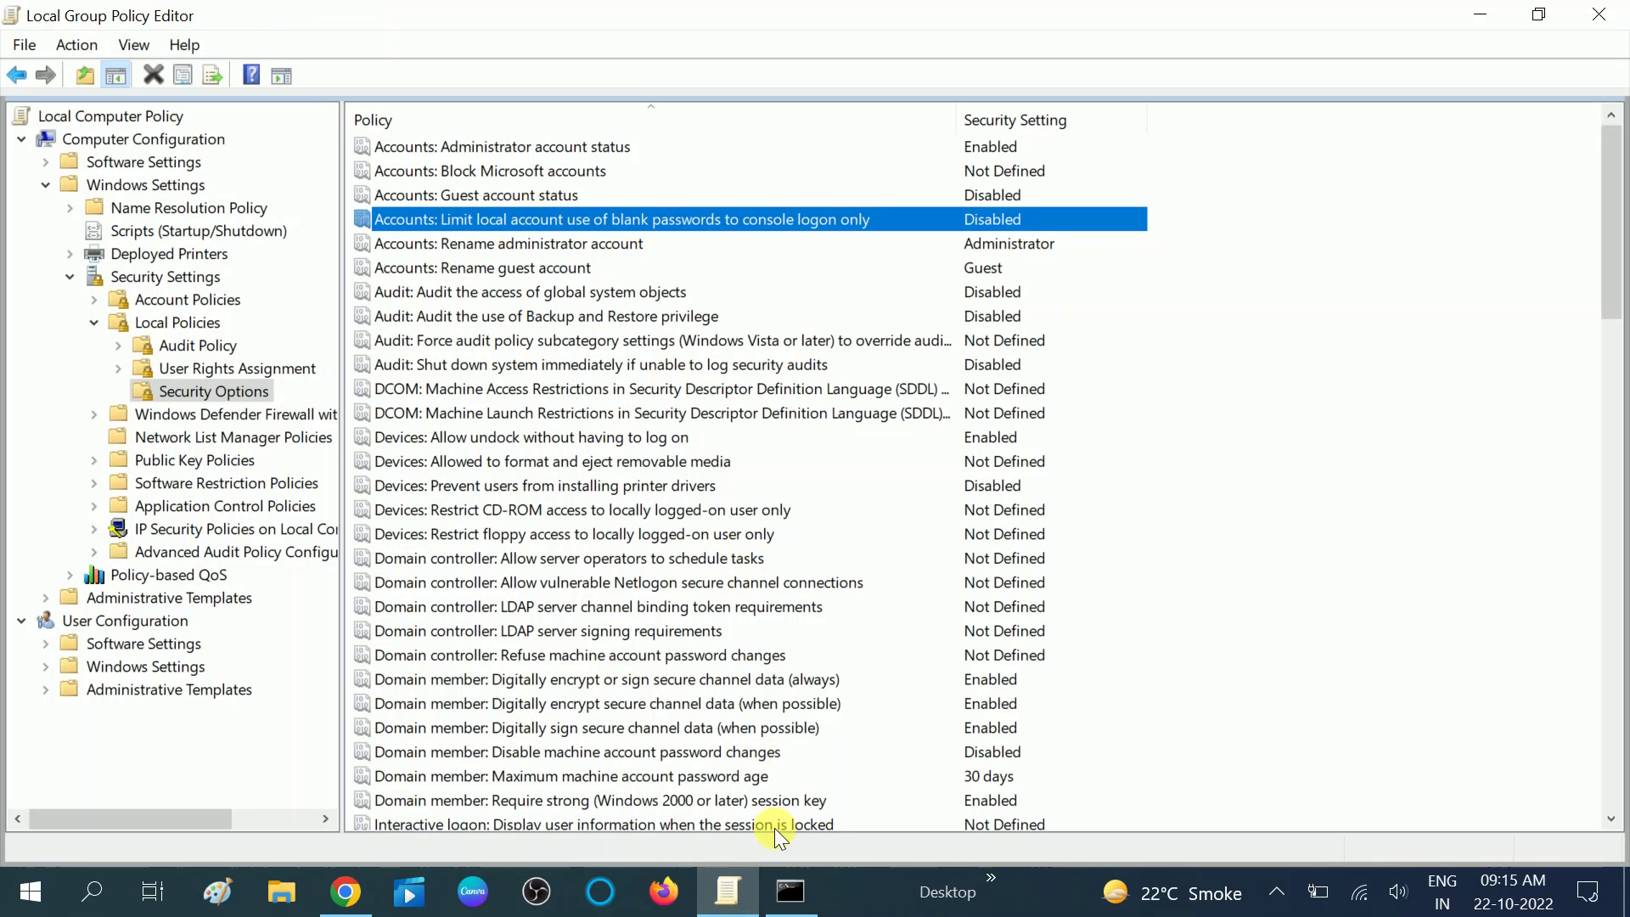
click(790, 890)
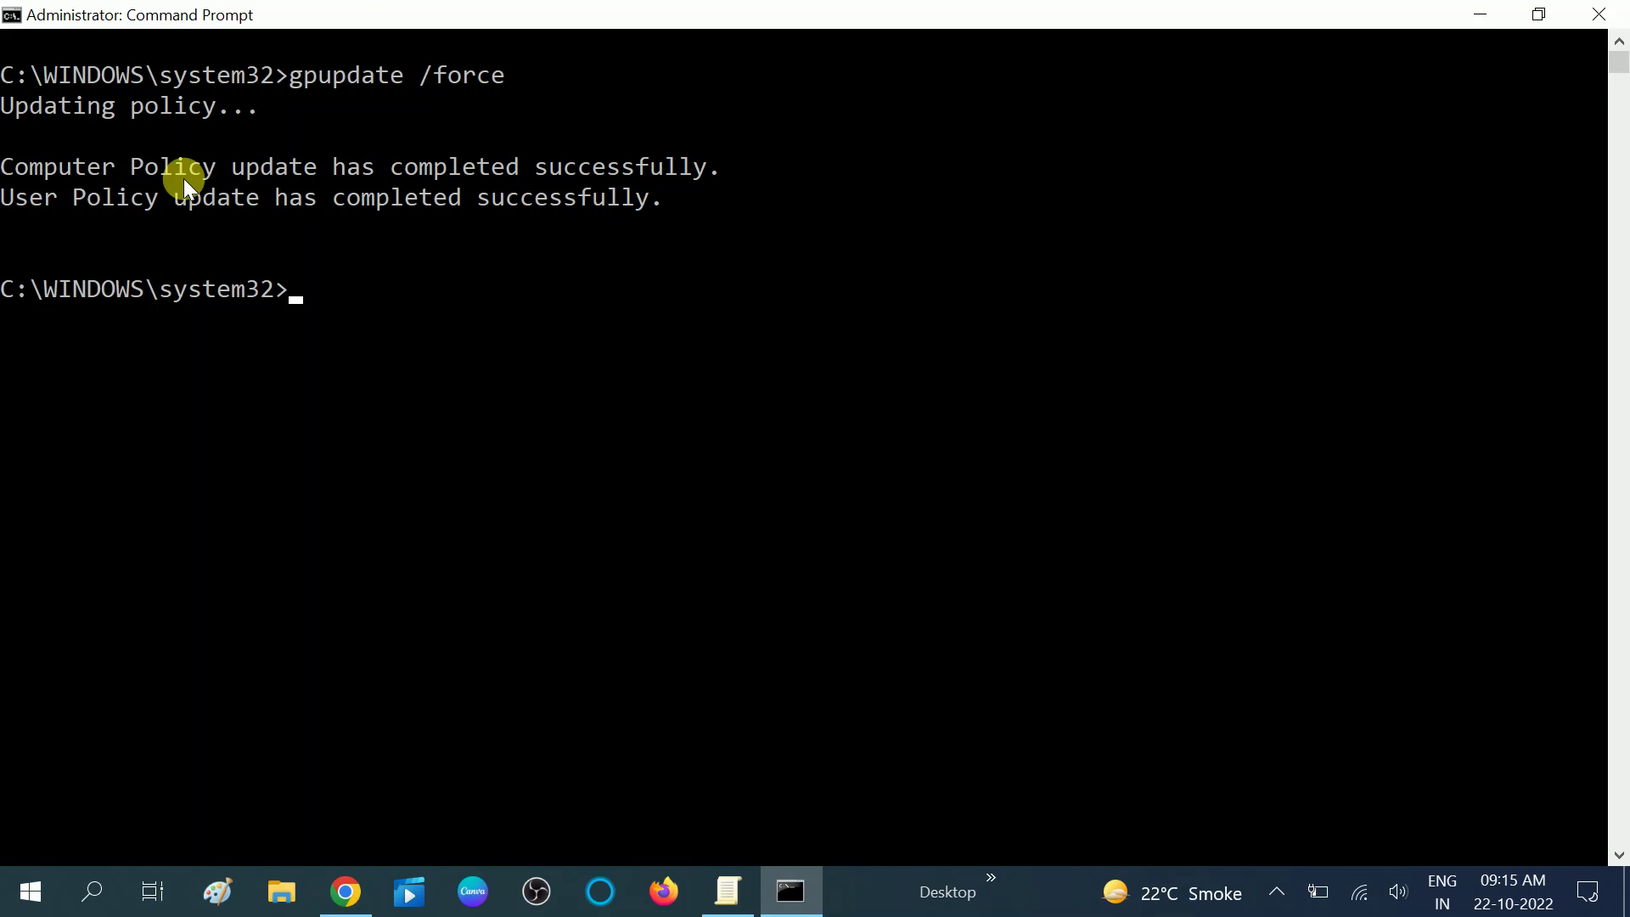
drag(5, 197, 208, 197)
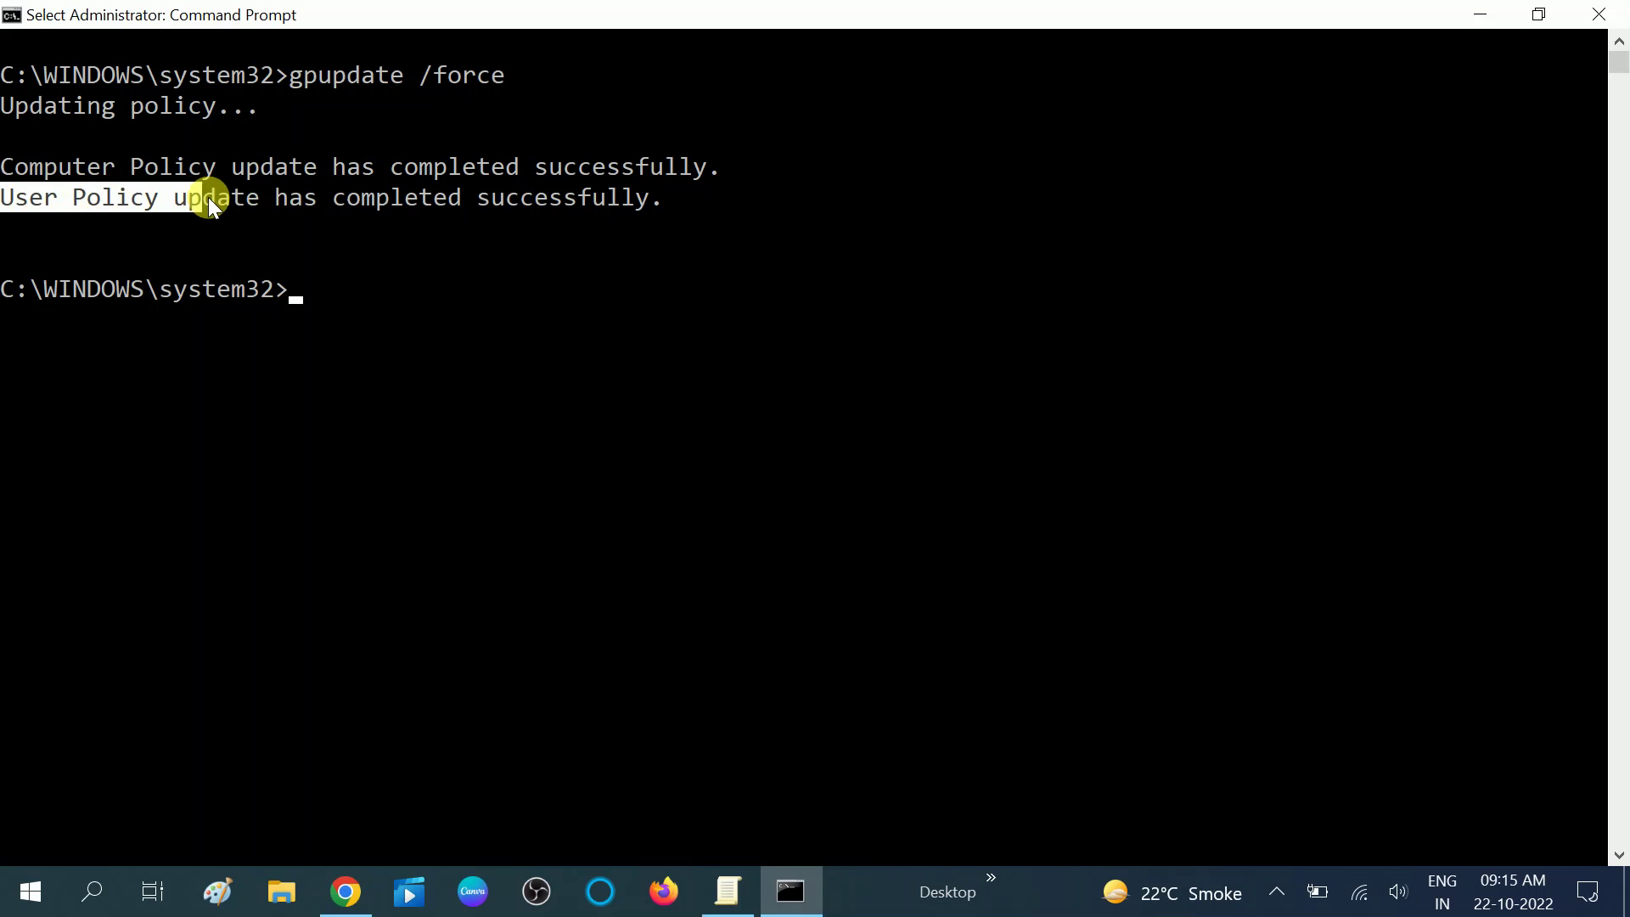
drag(313, 197, 681, 214)
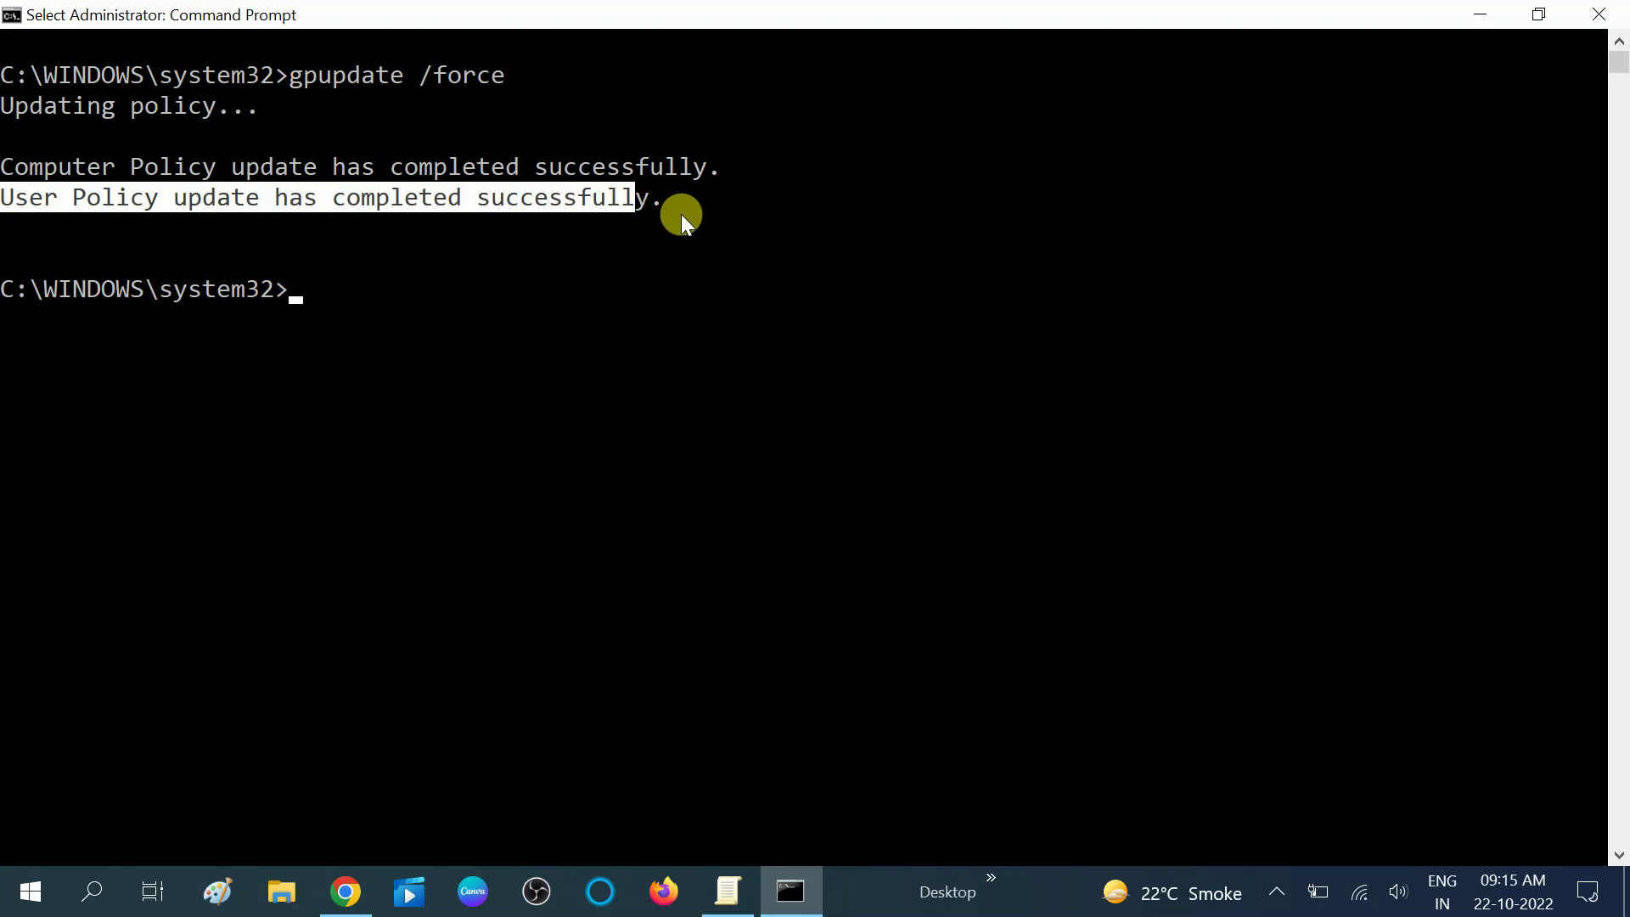
click(686, 222)
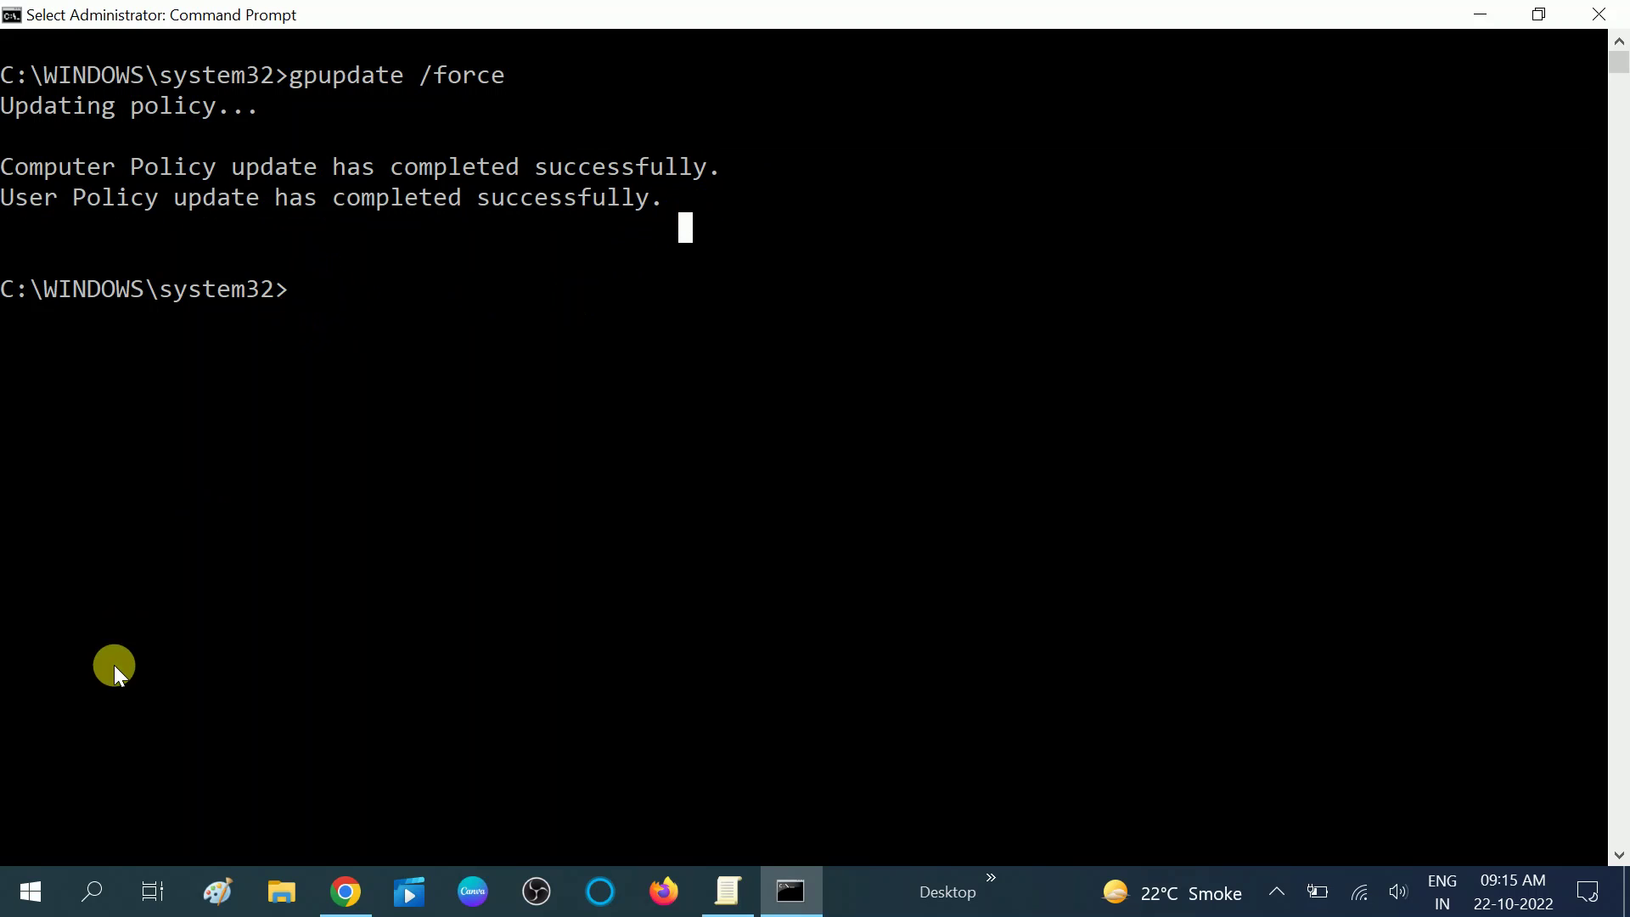
Step: Briefly search Windows for 're' and dismiss the search results
click(95, 892)
text(re)
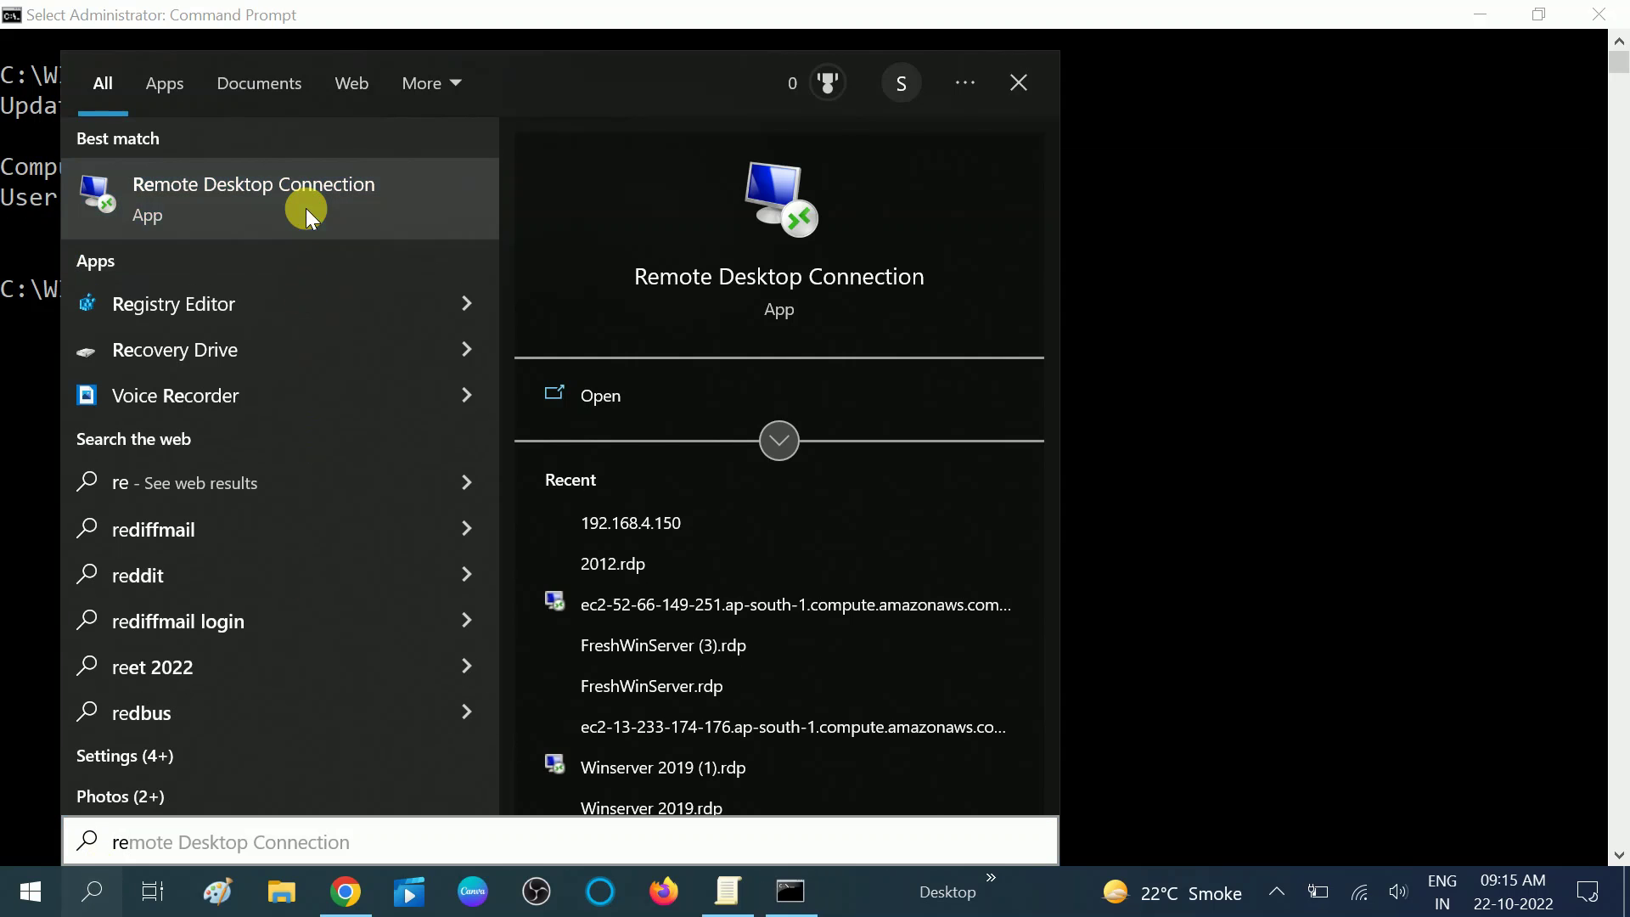
key(Escape)
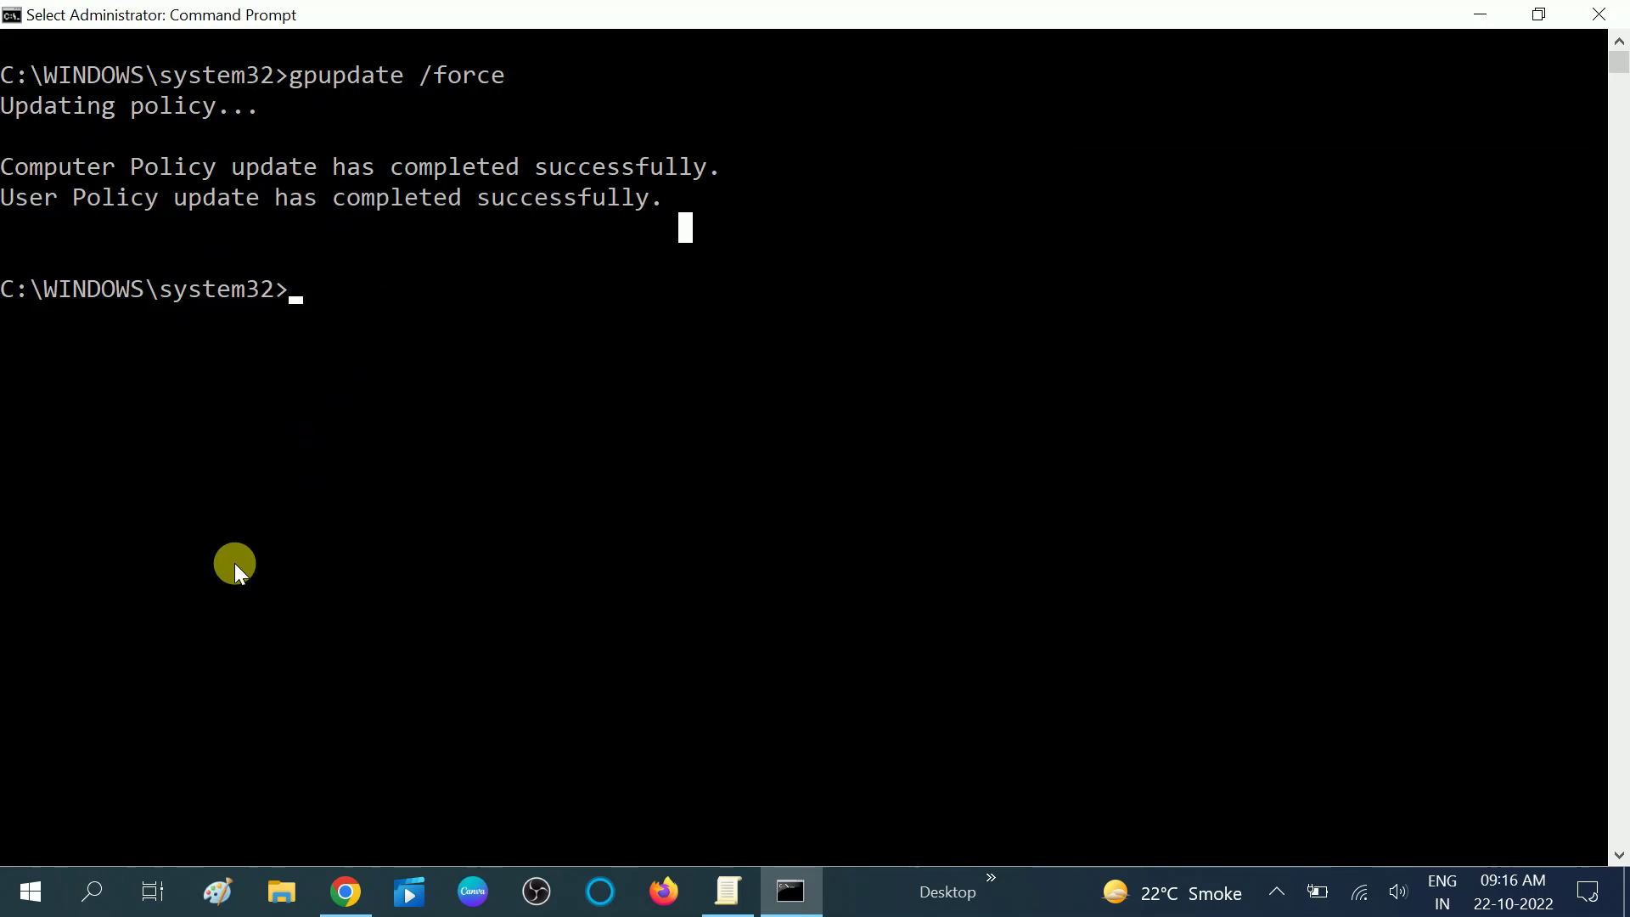
key(super+r)
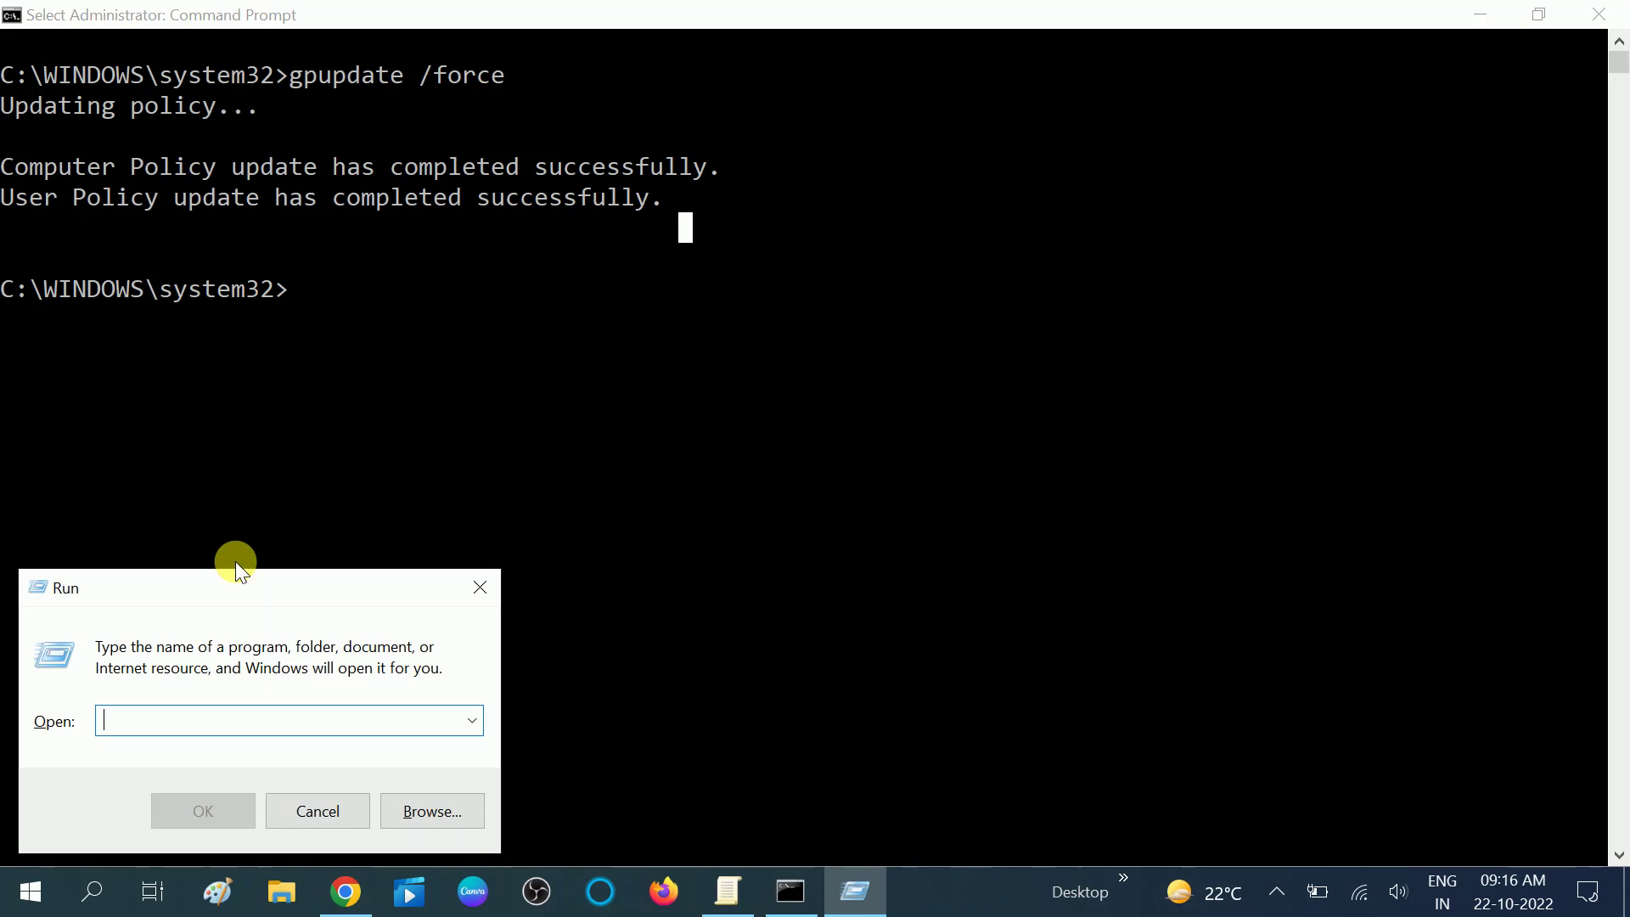
Step: Run sysdm.cpl to reach the Remote tab of System Properties, selecting Don't allow remote connections
text(sysdm)
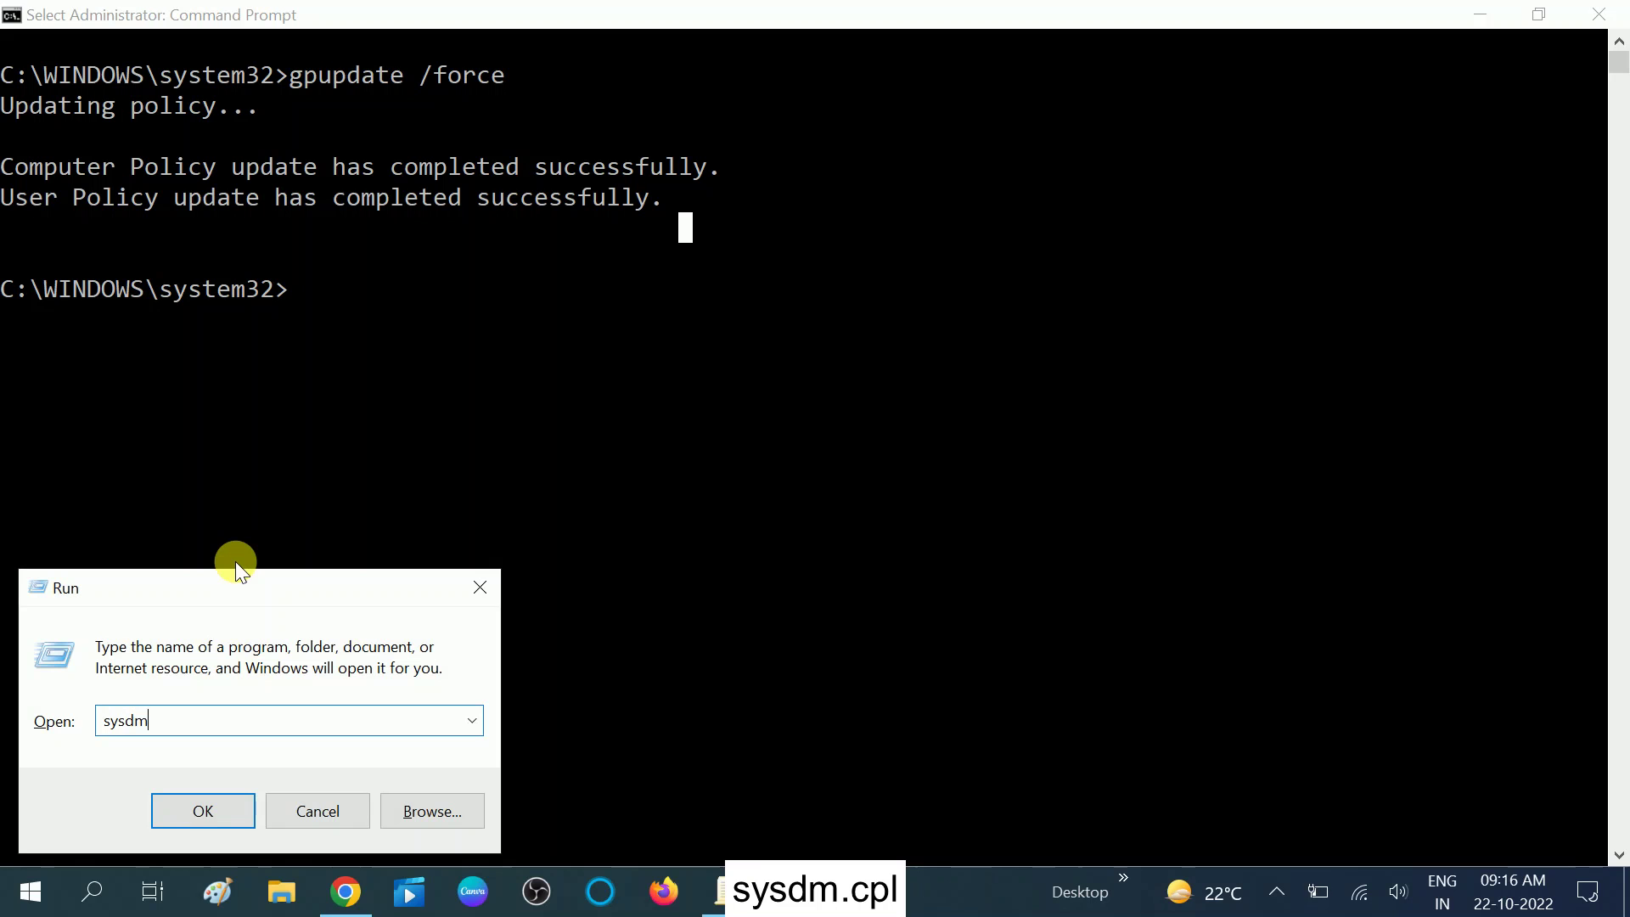
text(.cpl)
click(192, 810)
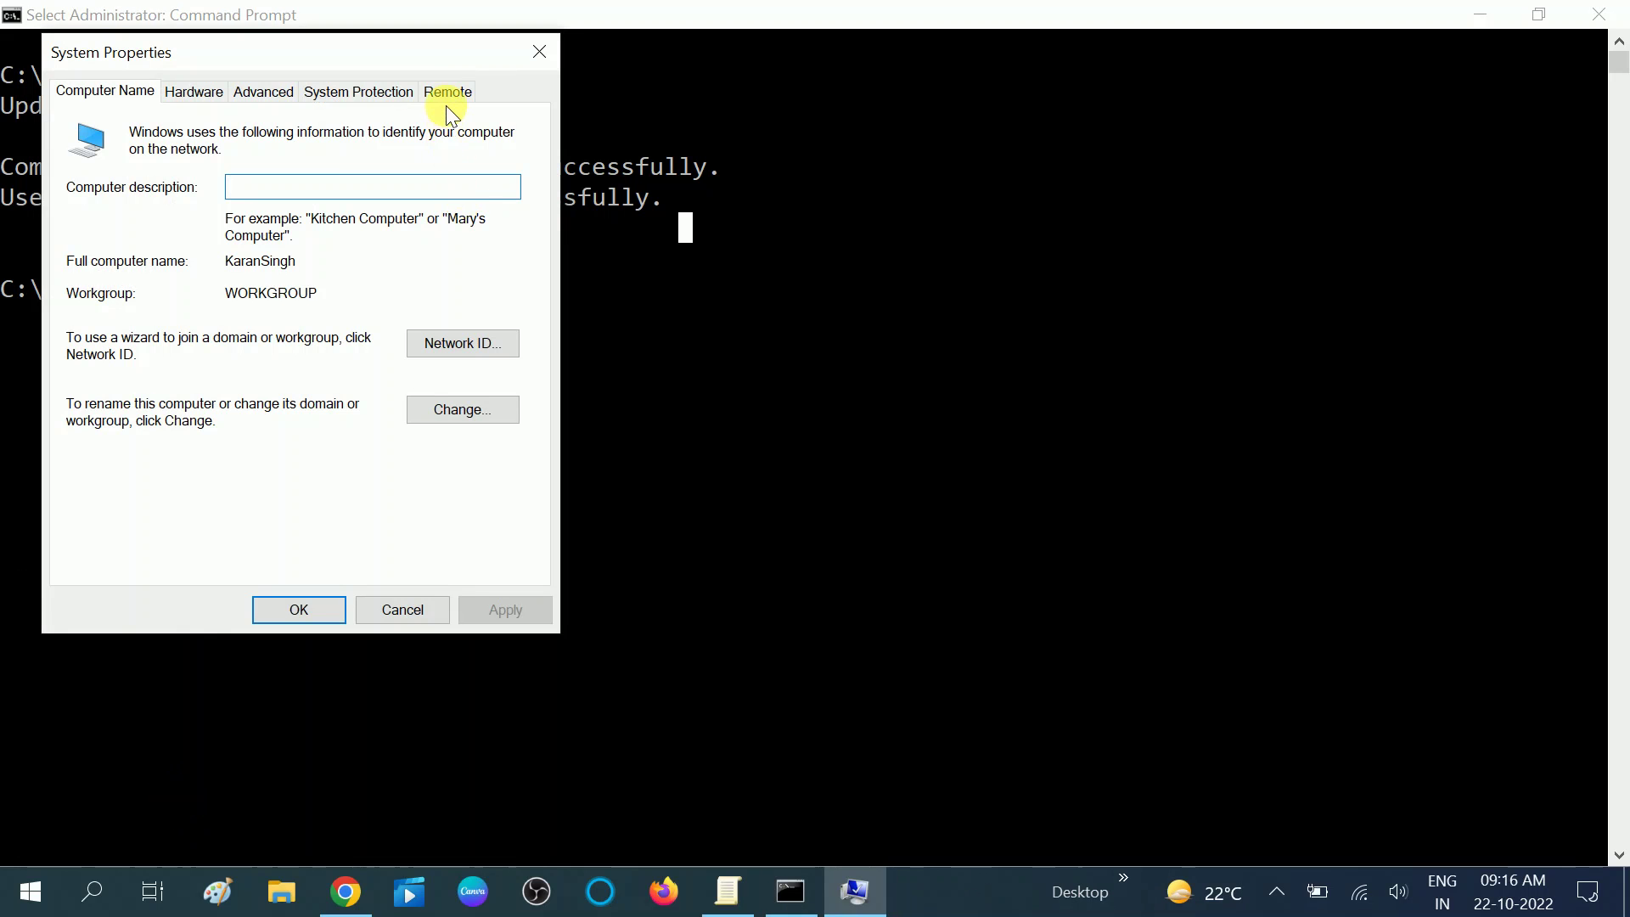
click(448, 94)
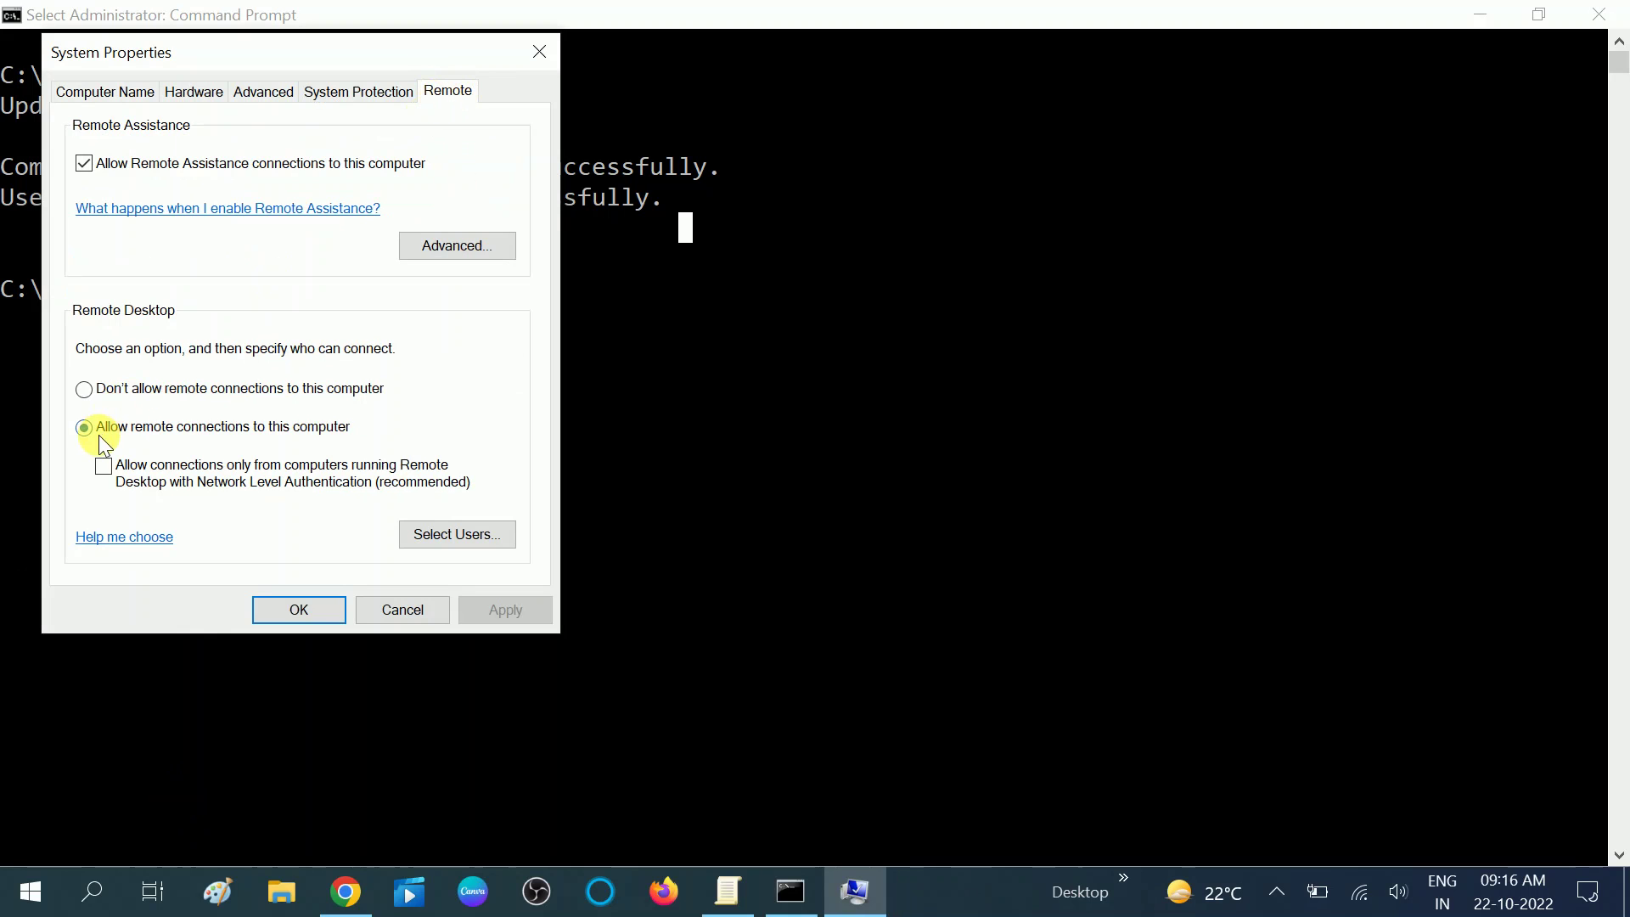
click(85, 390)
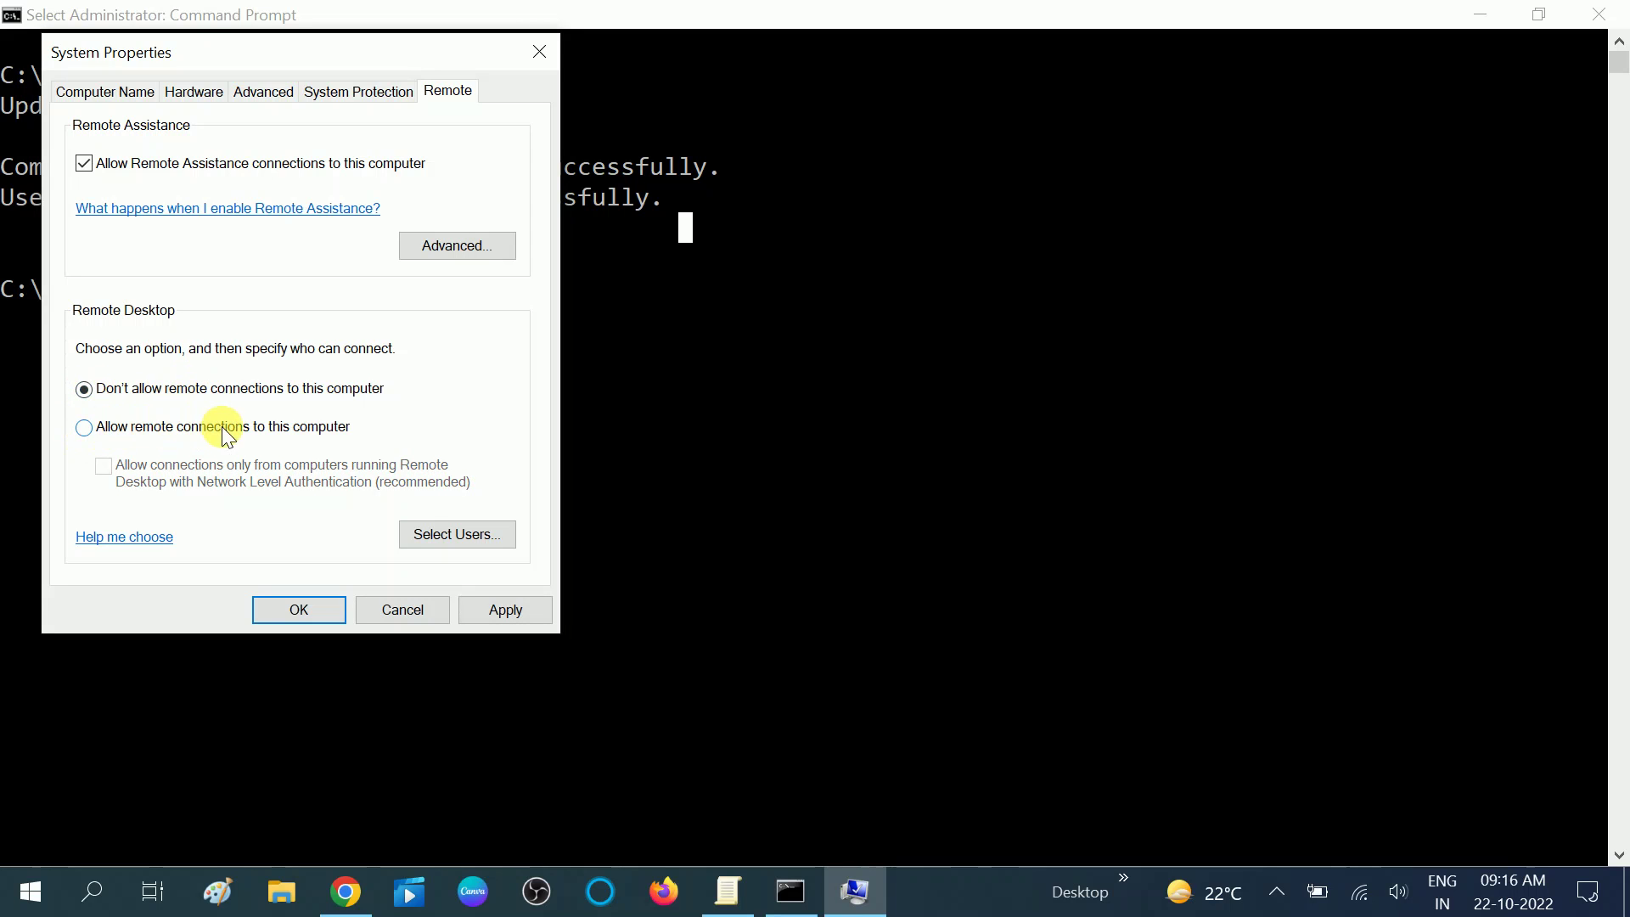
Step: Choose 'Allow remote connections to this computer', accept the sleep warning, and save with OK
click(85, 427)
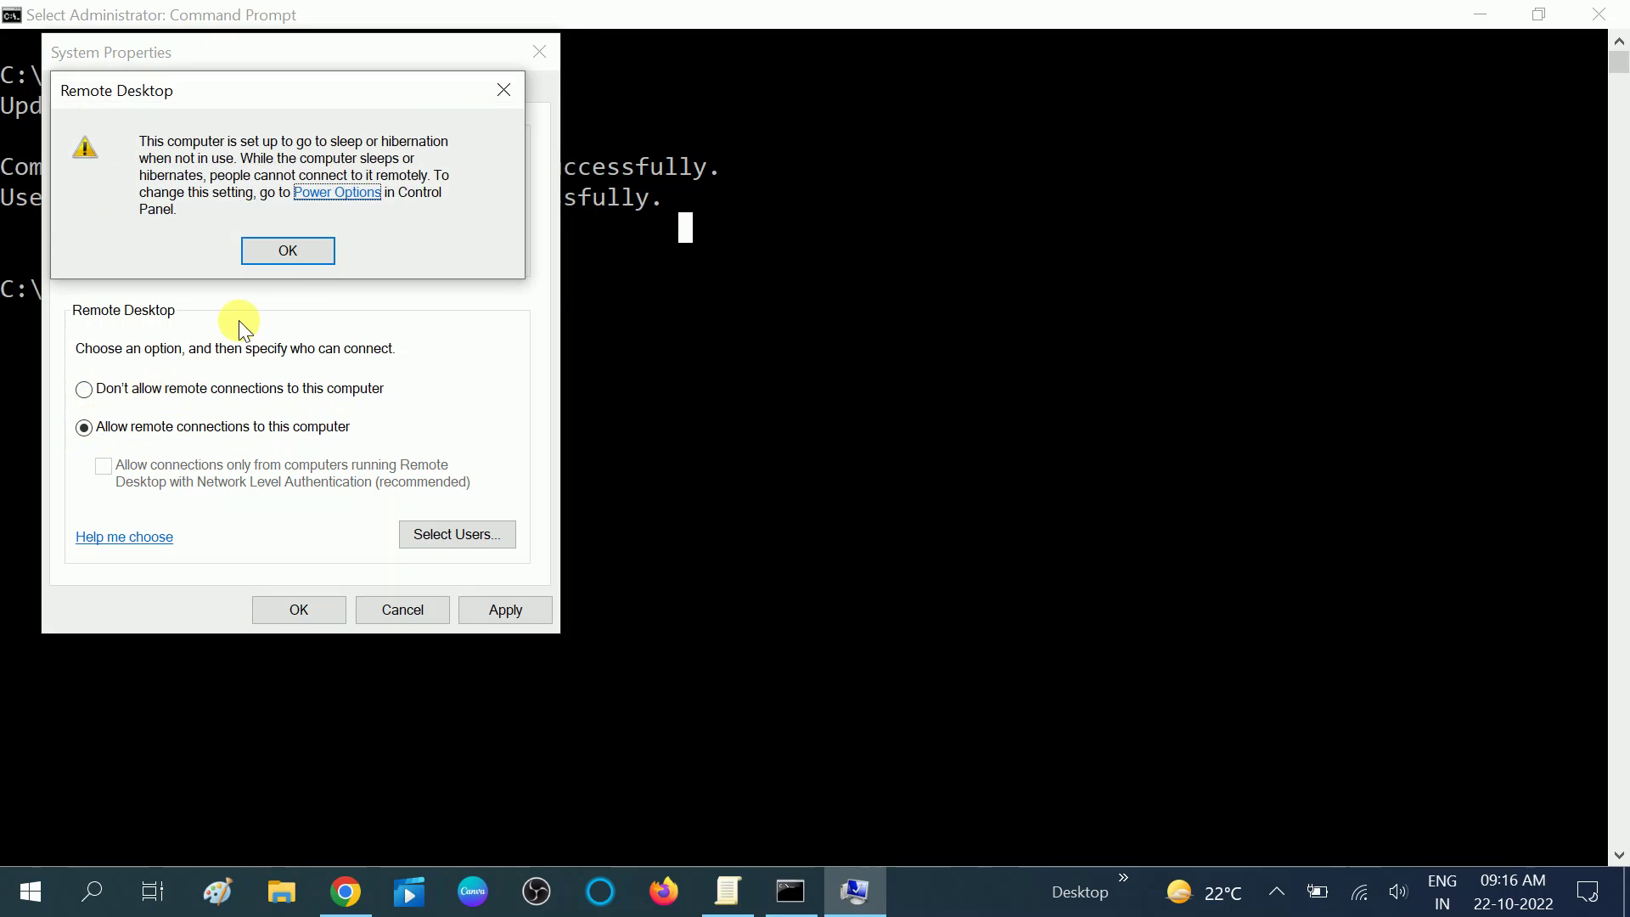
click(291, 256)
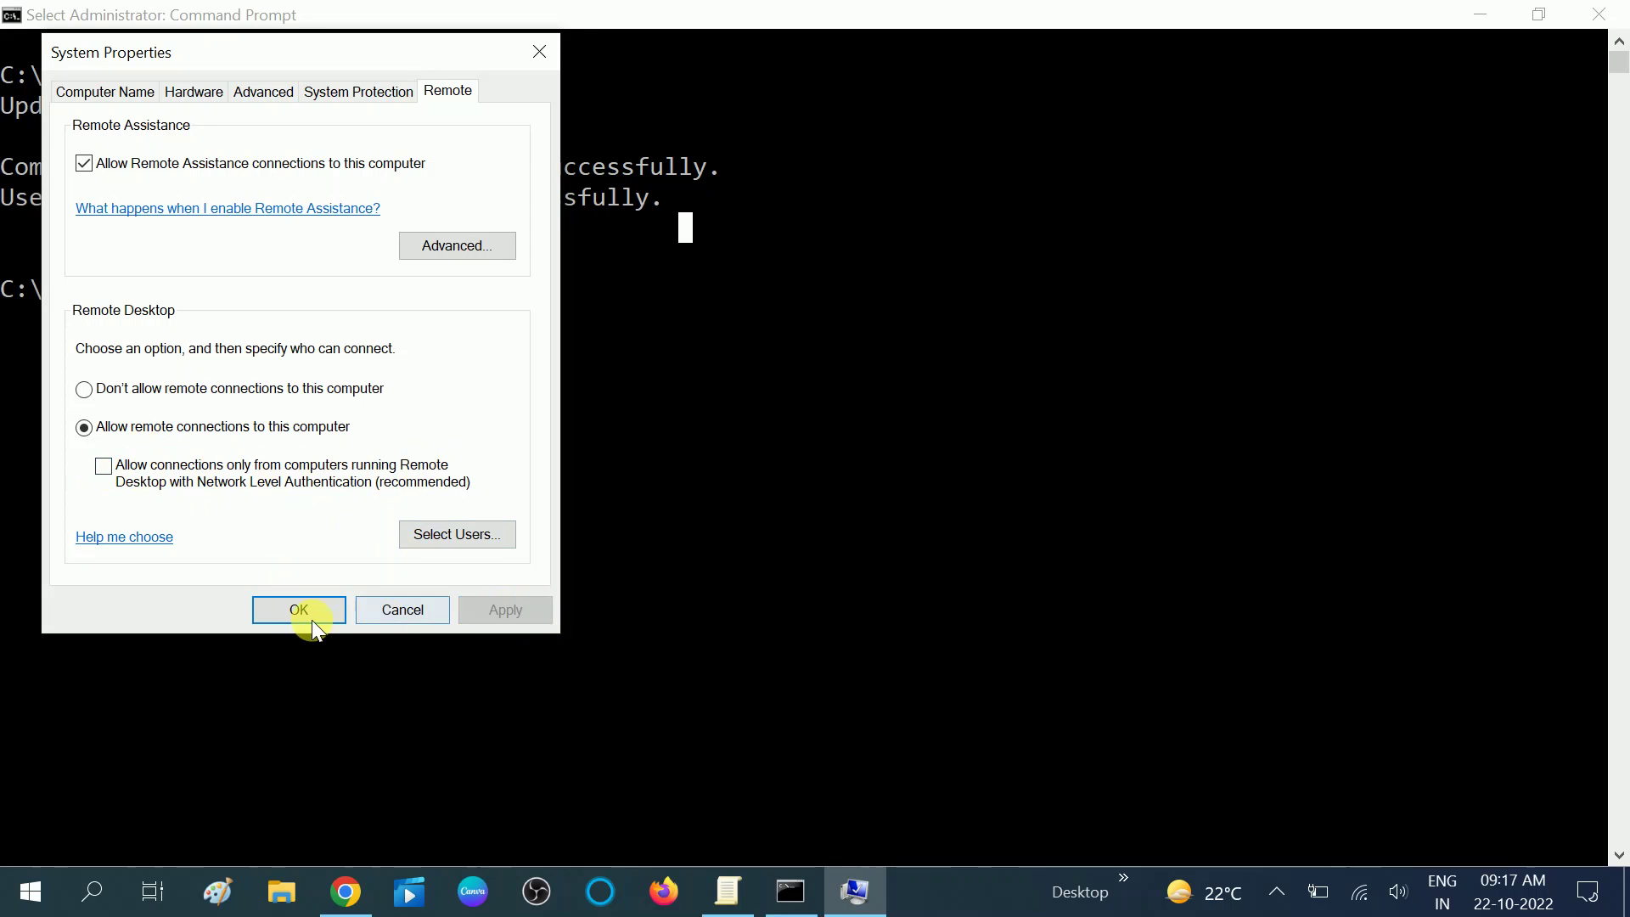
click(280, 605)
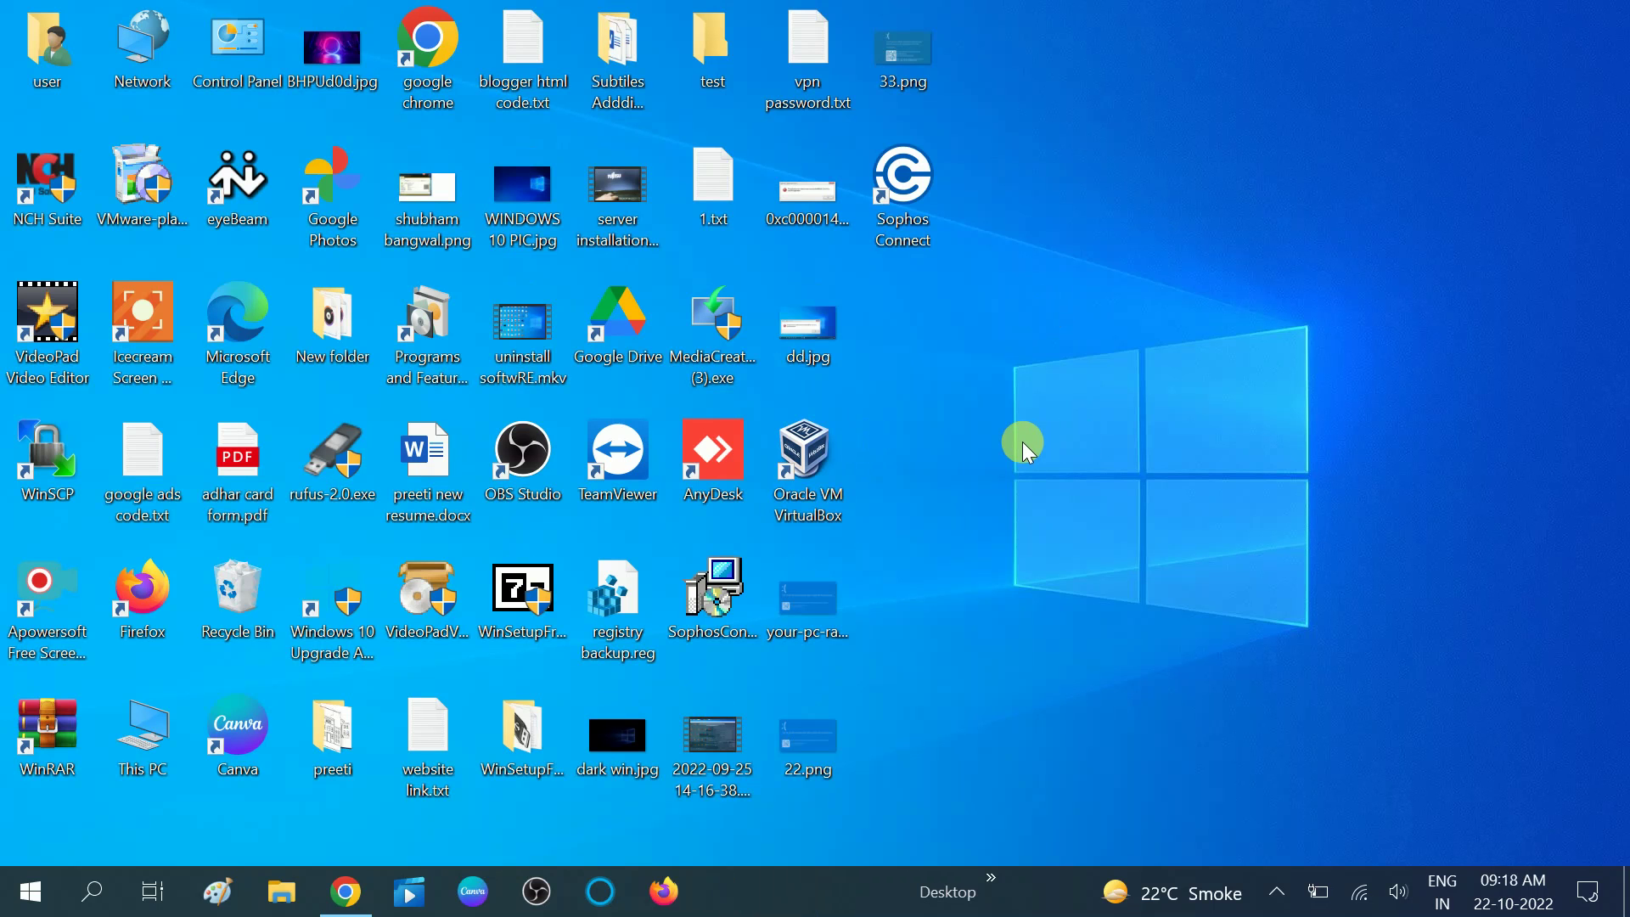
Step: Launch secpol.msc from the Run dialog
key(super+r)
drag(211, 590, 844, 424)
click(824, 567)
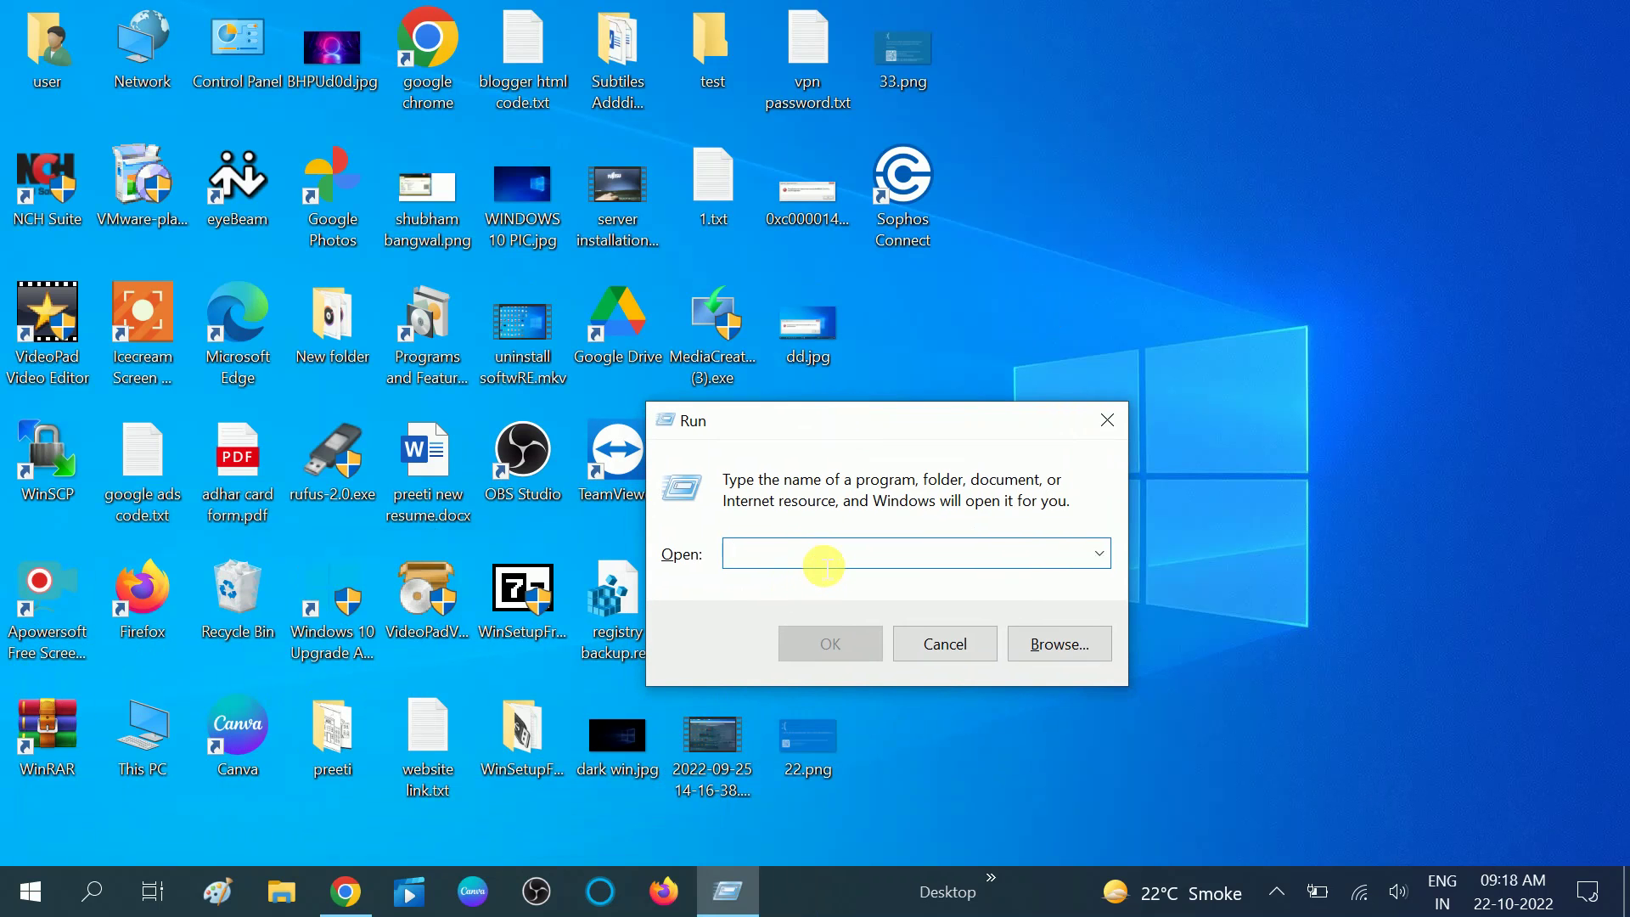
text(secpo)
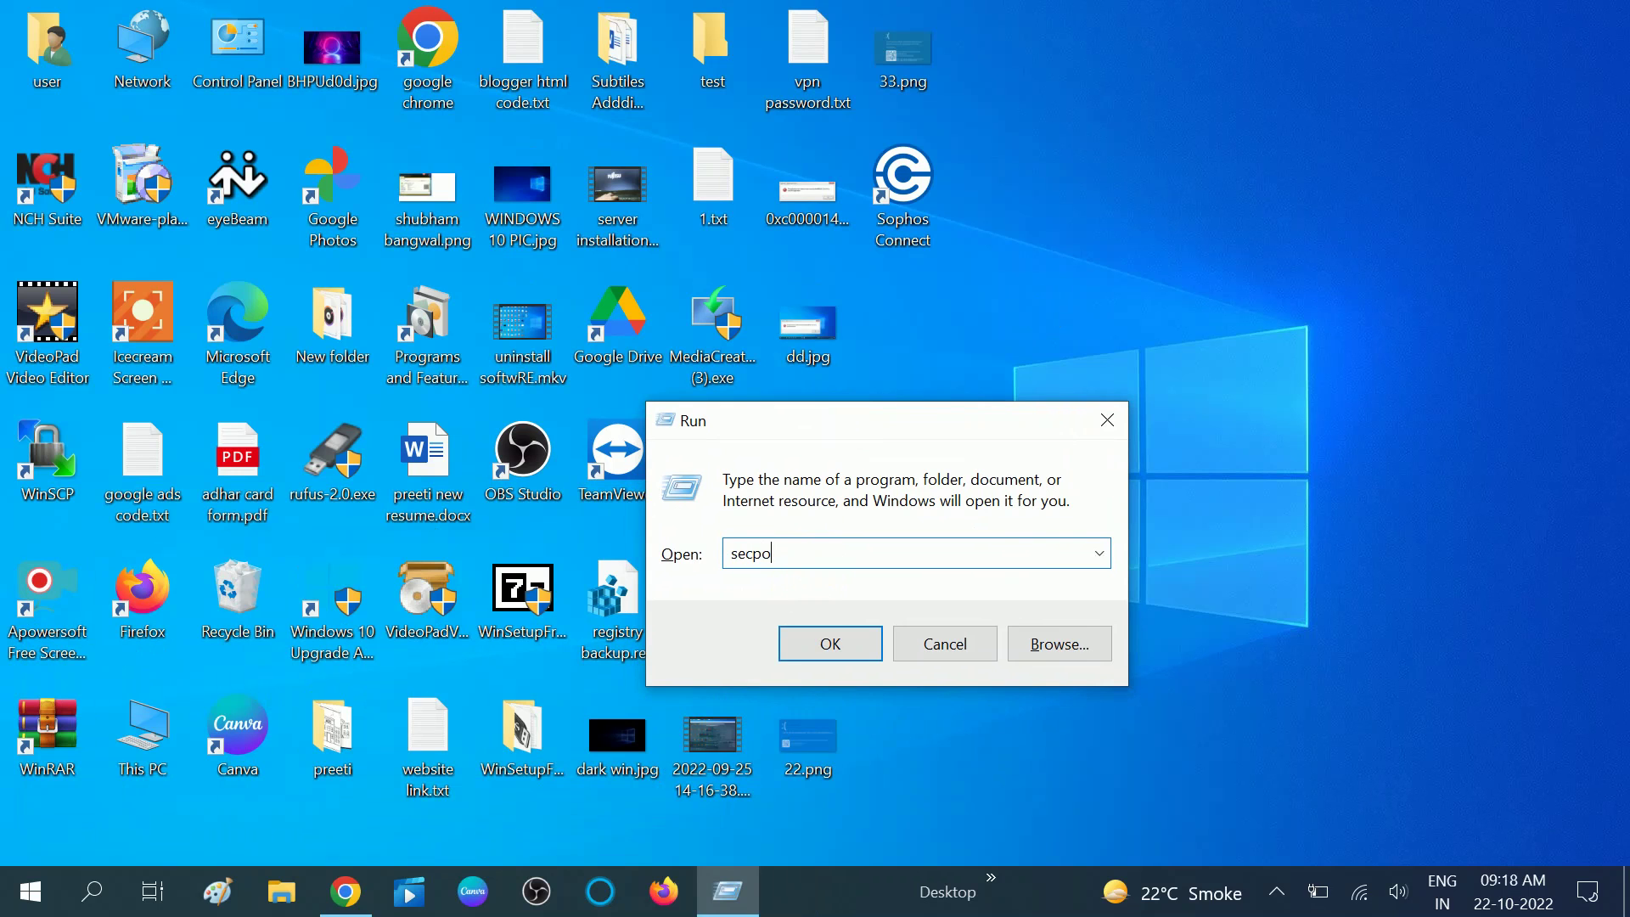
text(l.msc)
click(868, 644)
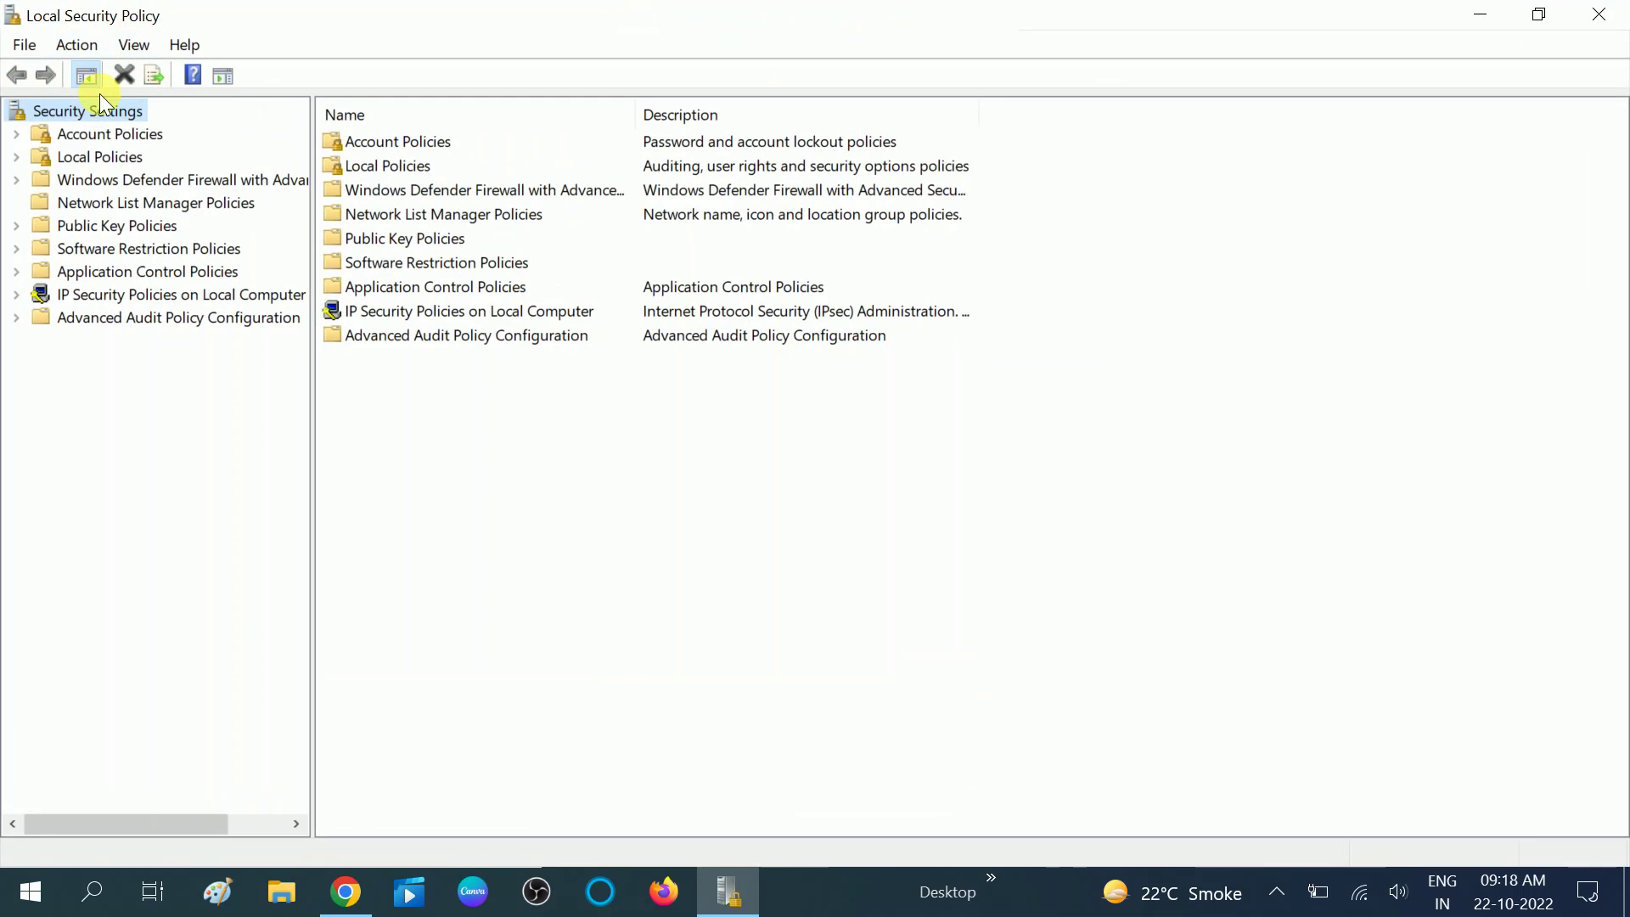
Step: Expand Local Policies > Security Options and select the blank-passwords console-logon policy, still Enabled
double_click(78, 163)
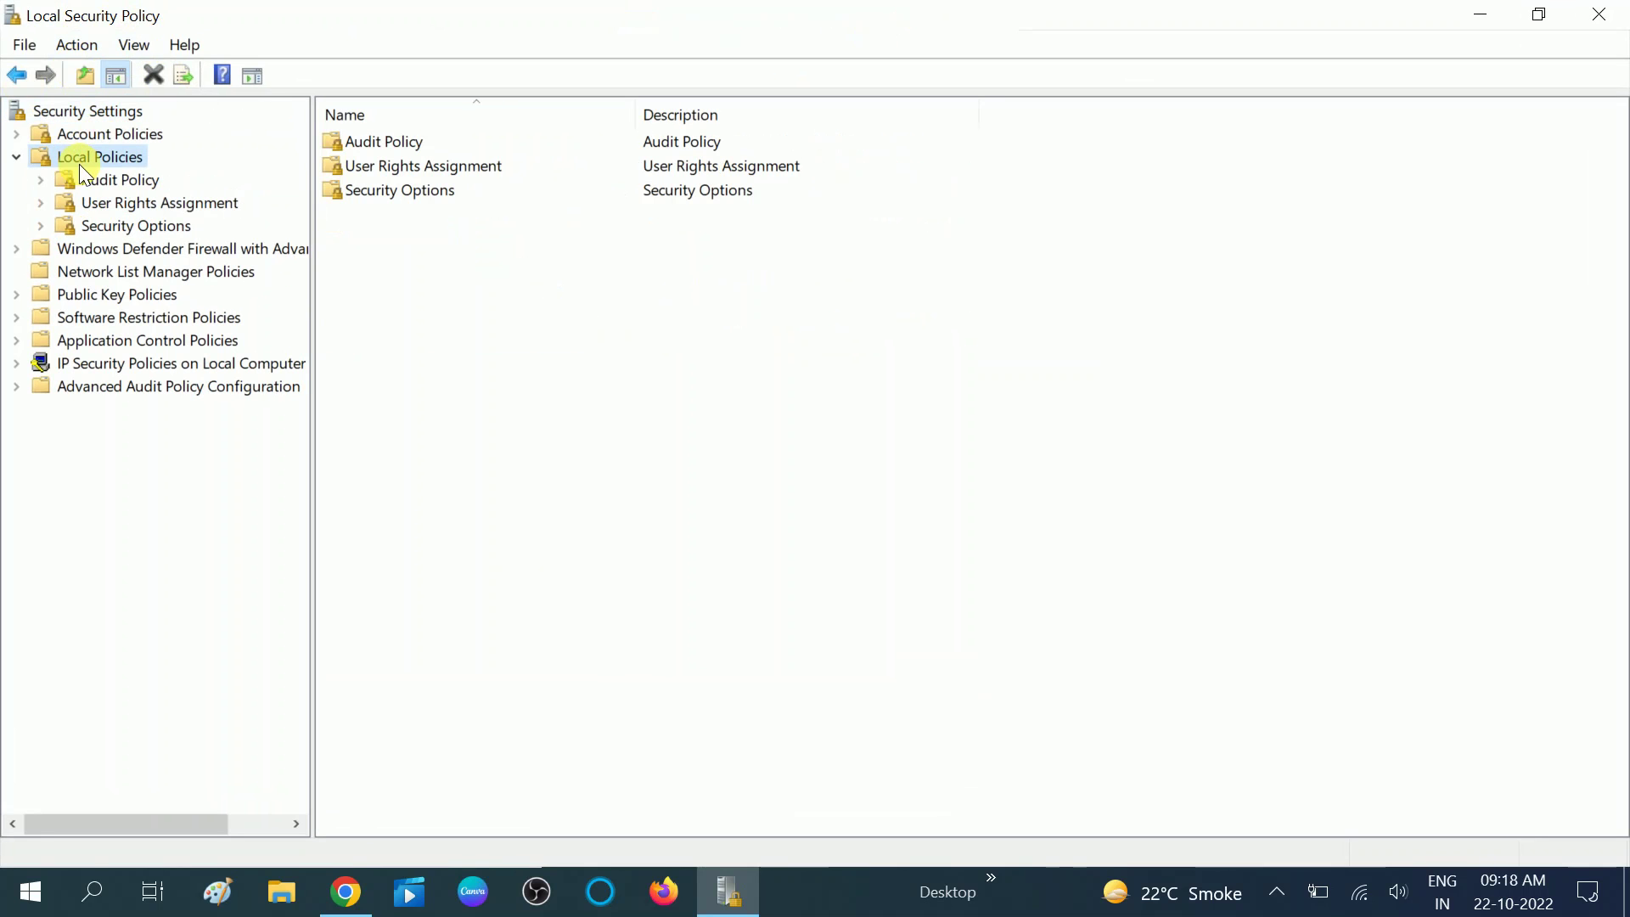
click(116, 227)
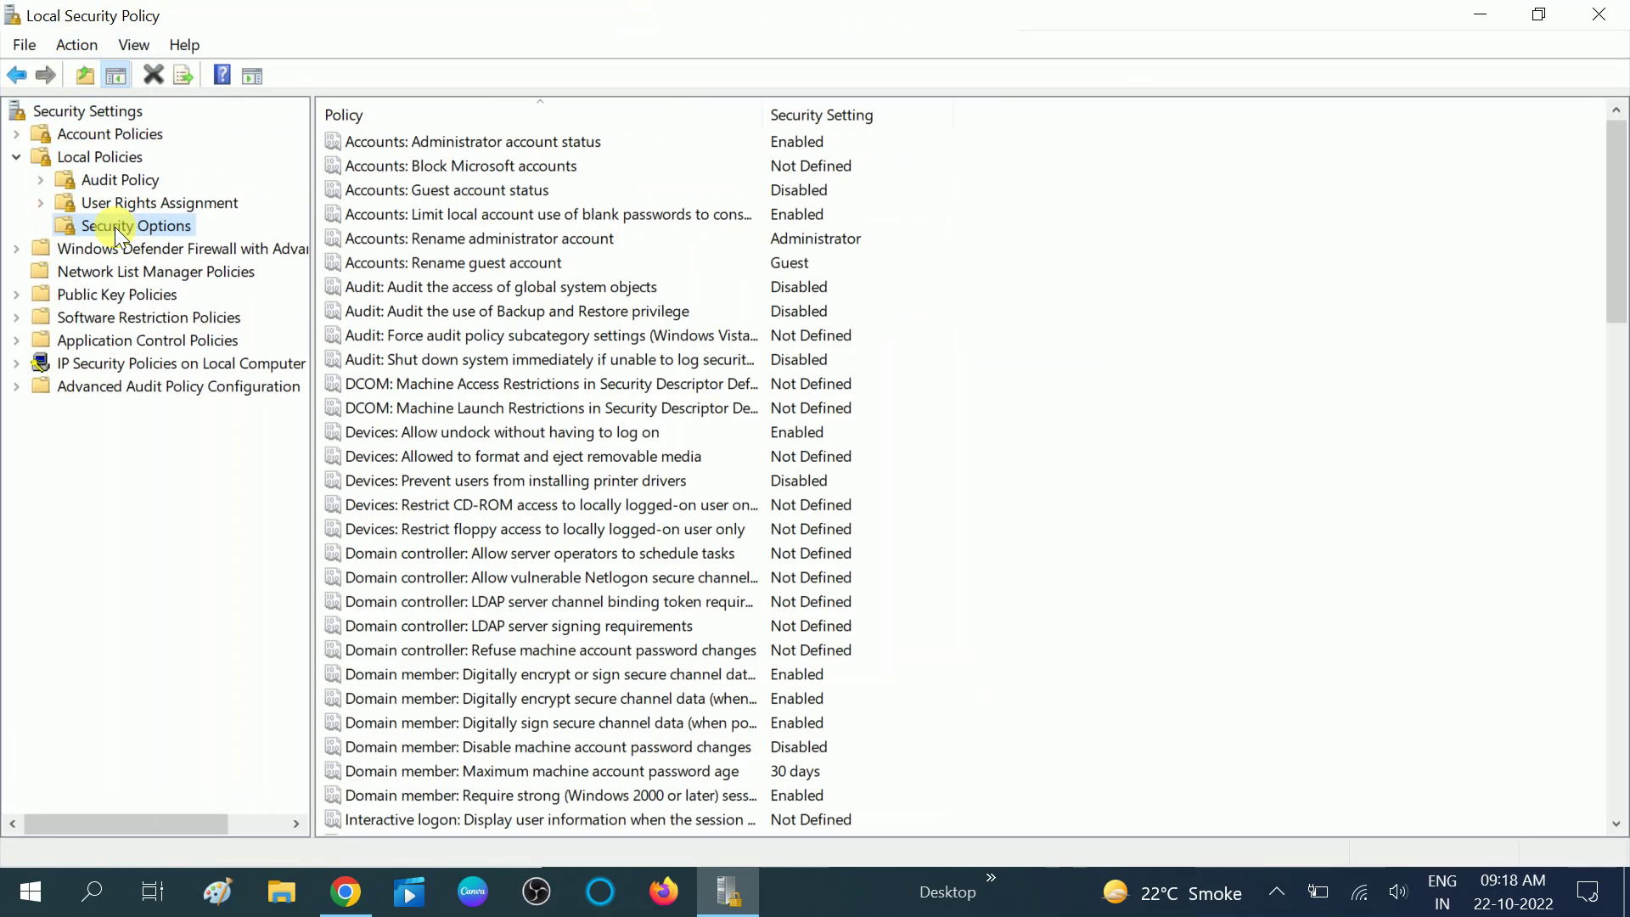
click(453, 217)
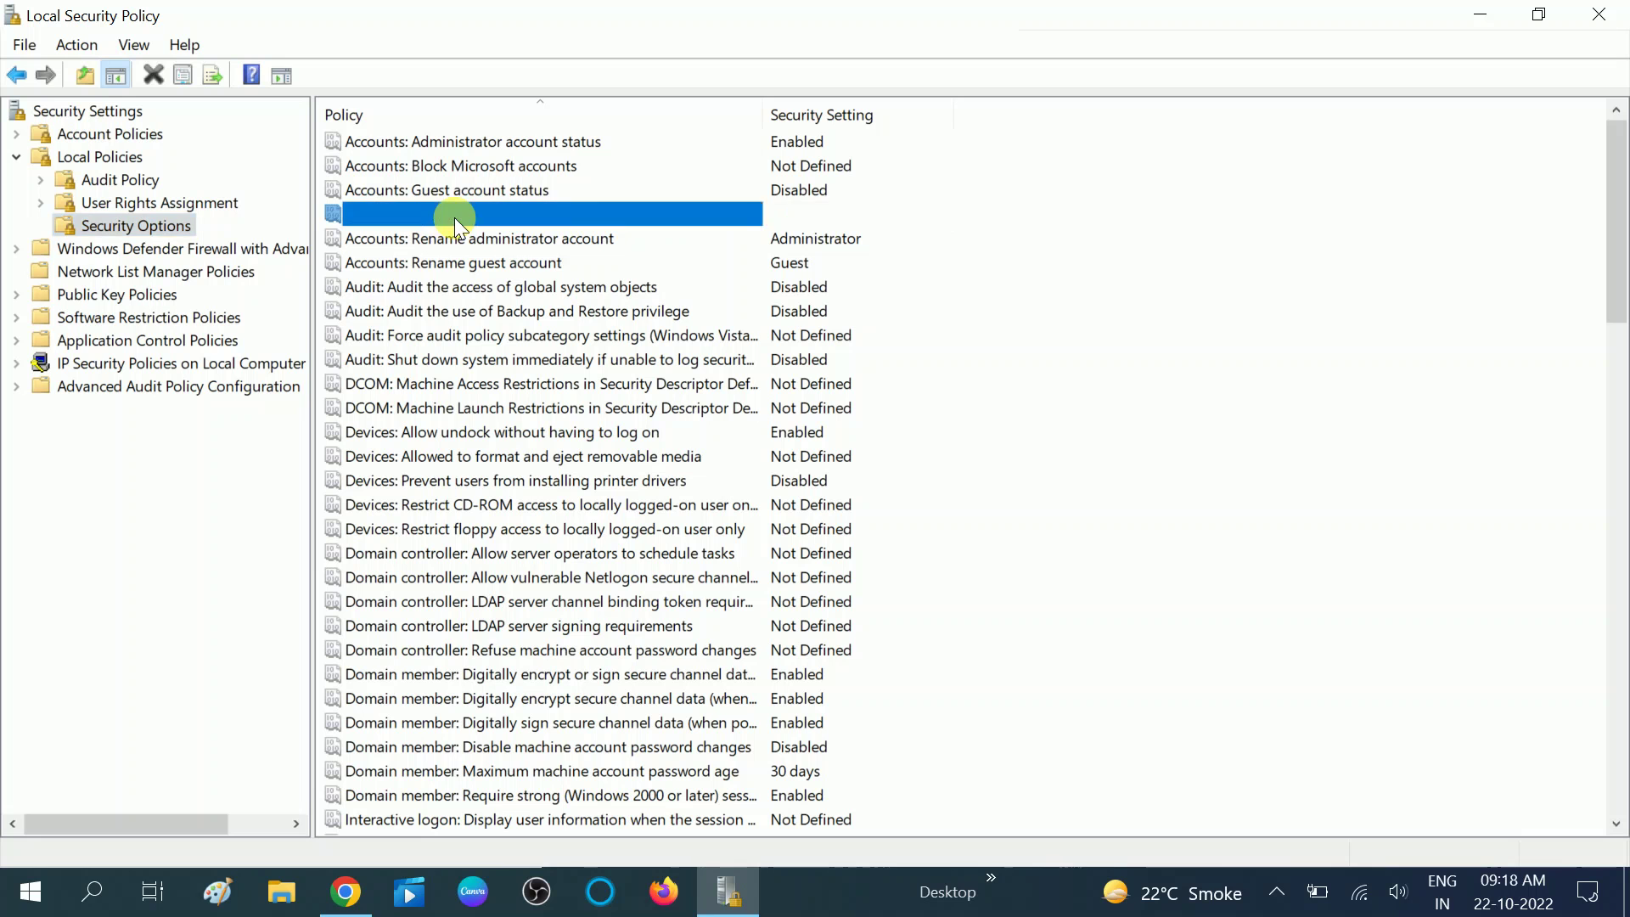
click(522, 242)
click(500, 219)
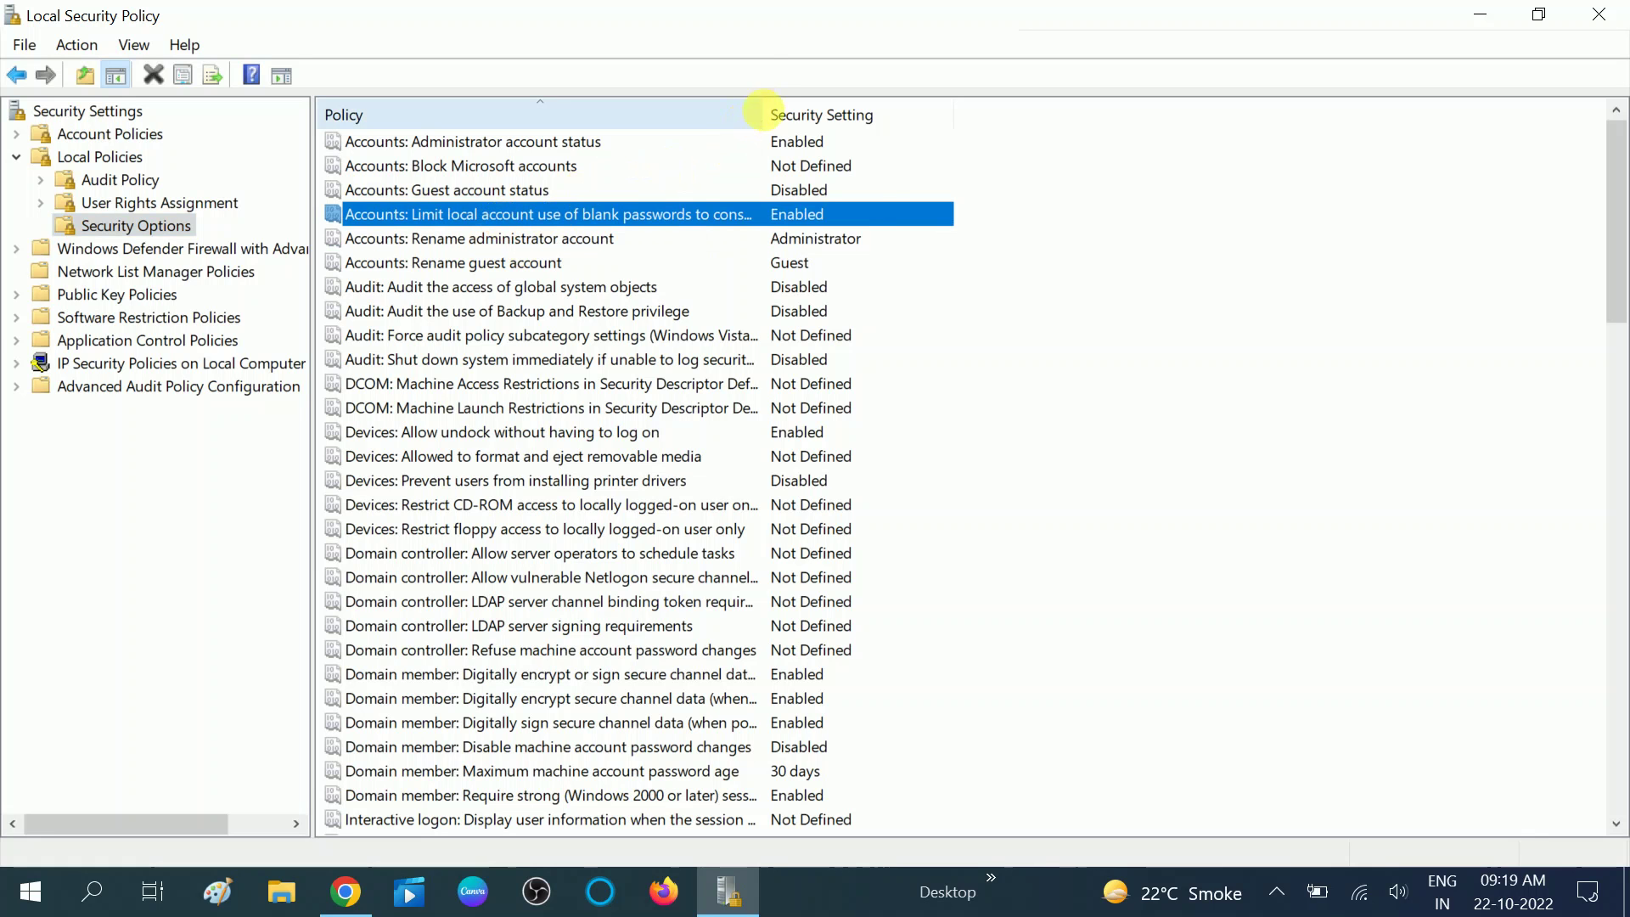
Step: Widen the Policy column, open the blank-passwords policy and set it to Disabled with Apply and OK
drag(763, 116, 955, 120)
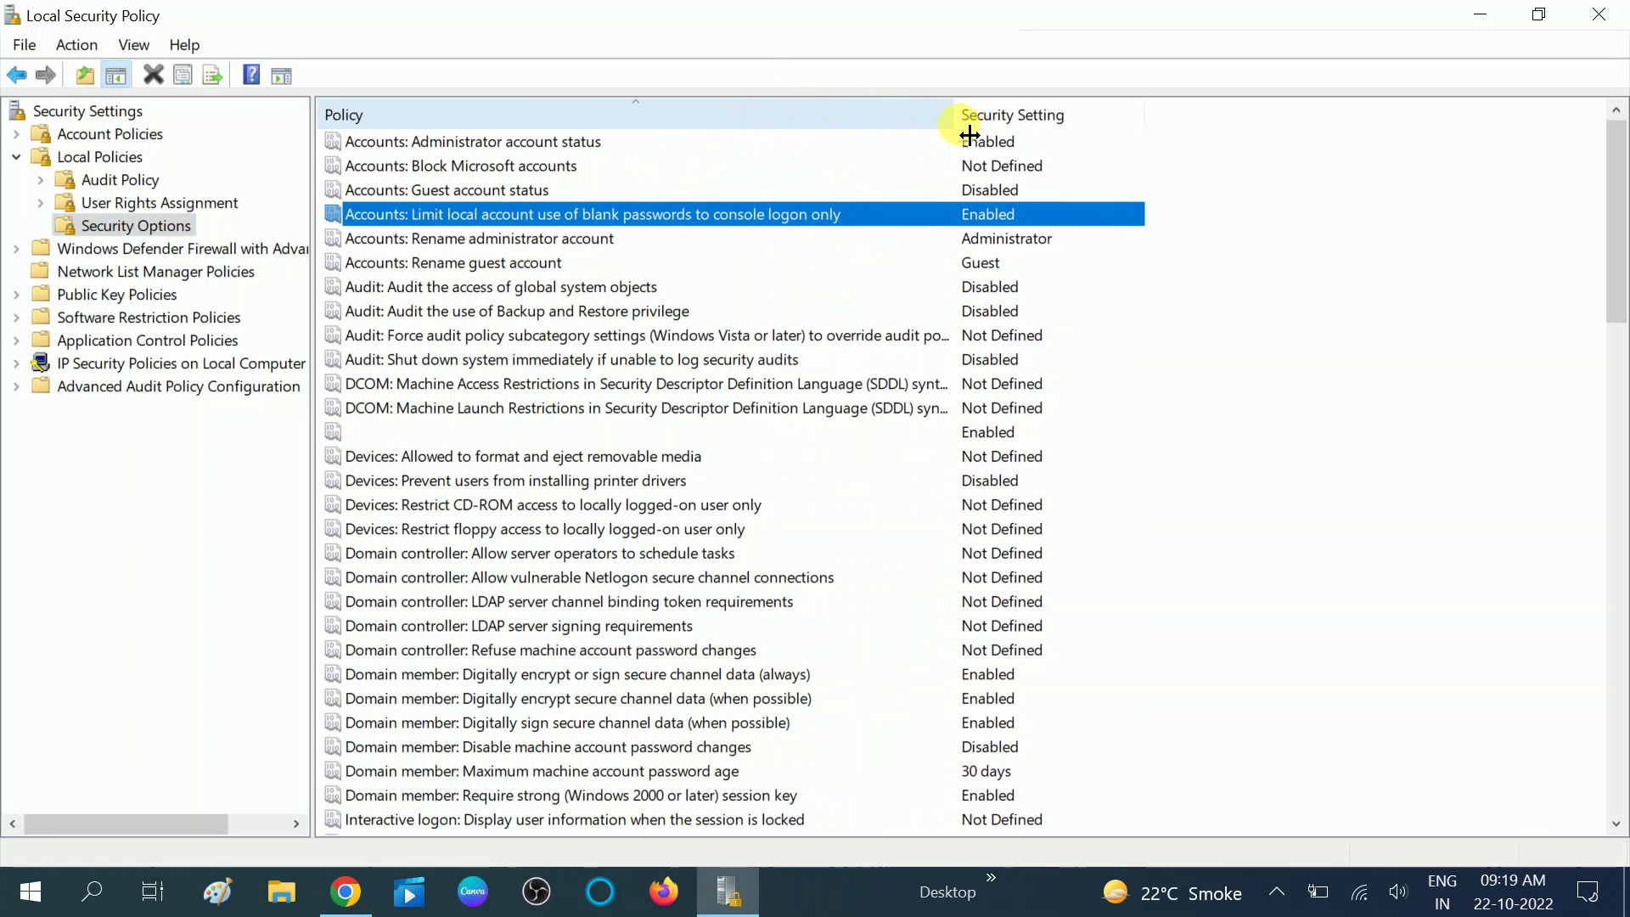
double_click(805, 212)
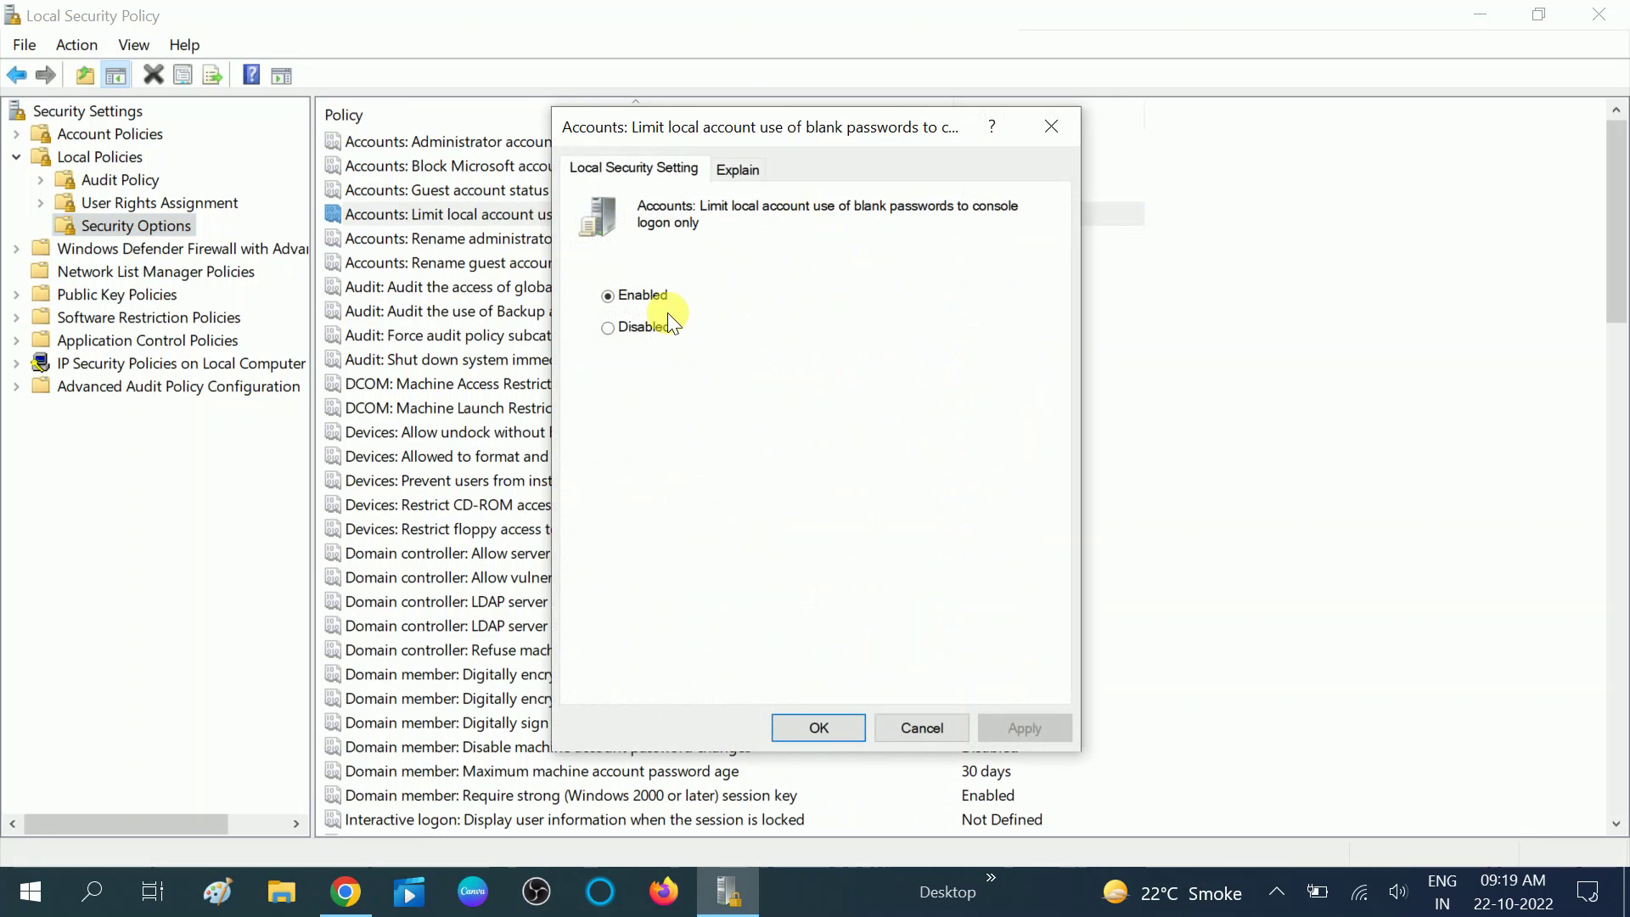
click(619, 334)
click(1029, 730)
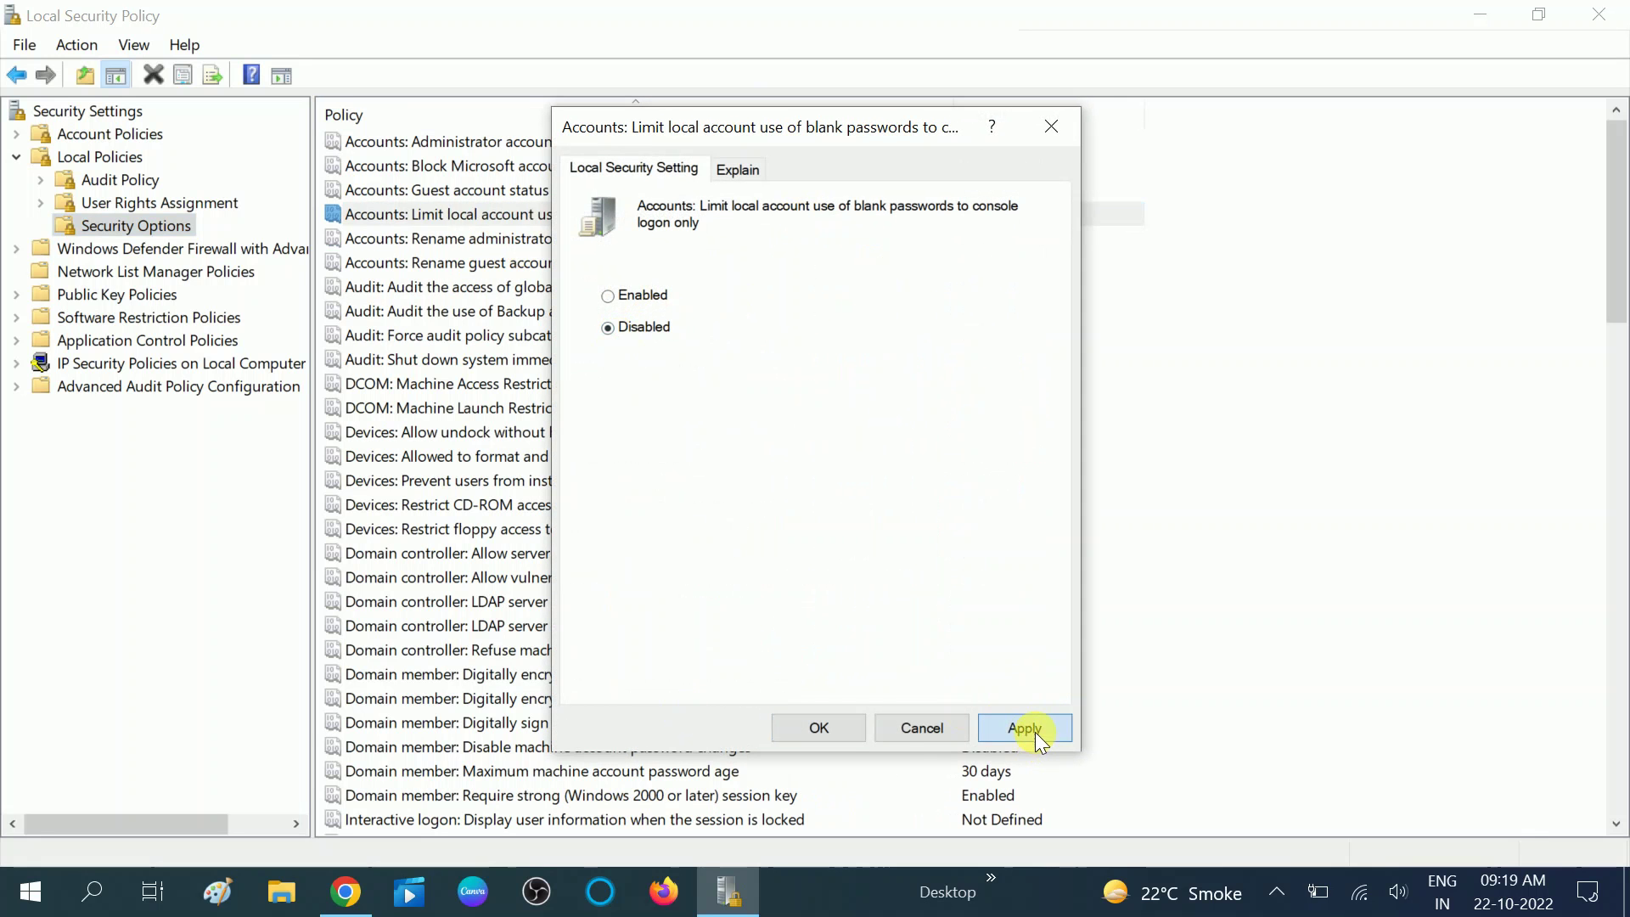
click(811, 728)
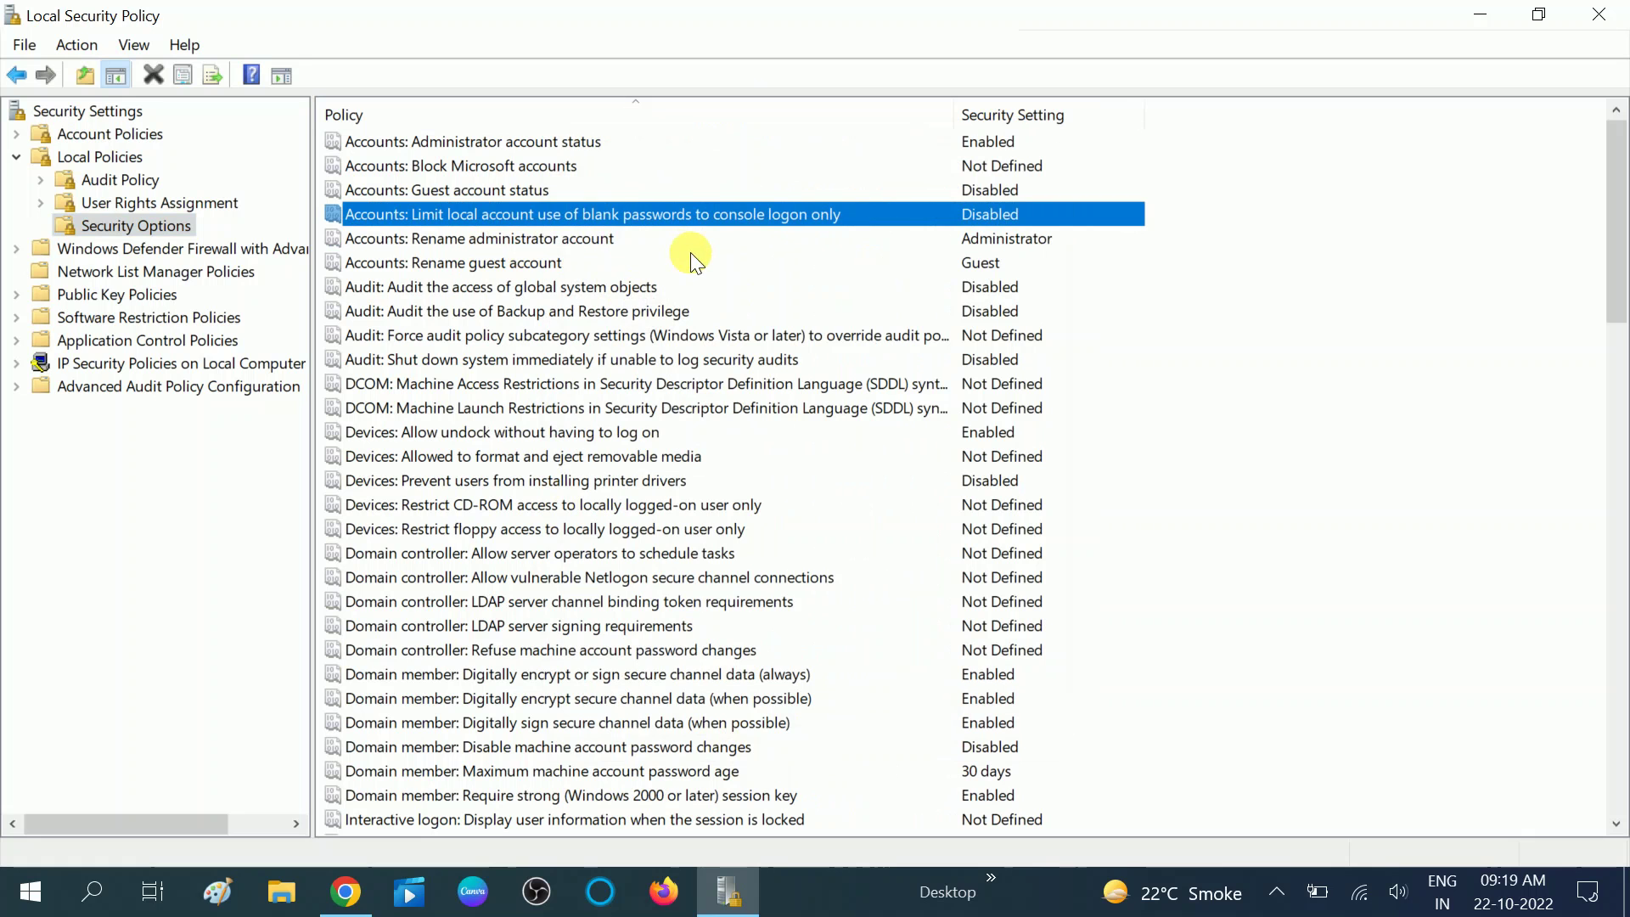